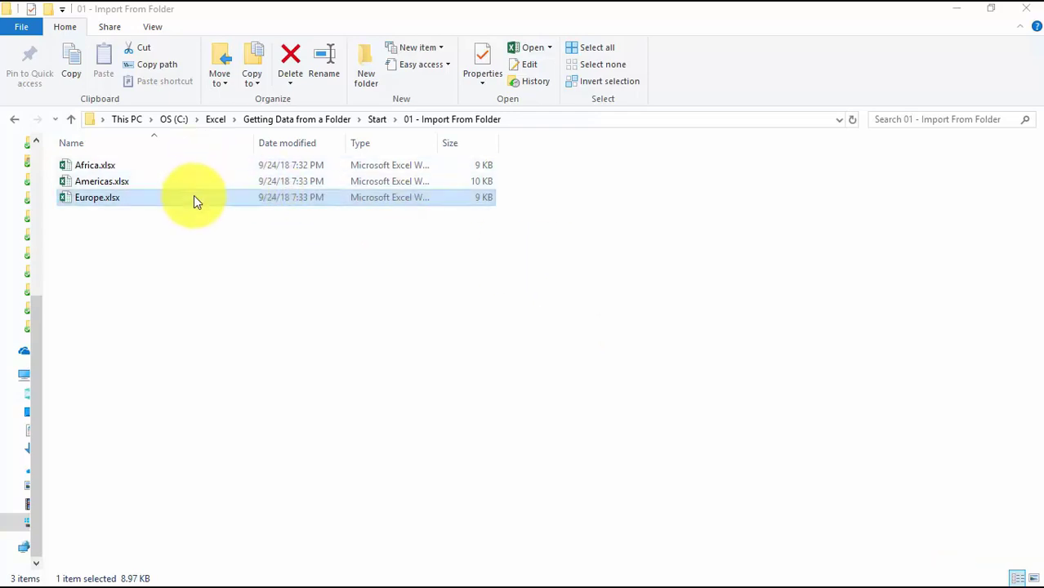
# - Switch to Excel and examine the sales tables in the Africa.xlsx, Americas.xlsx and Europe.xlsx workbooks
pyautogui.click(144, 201)
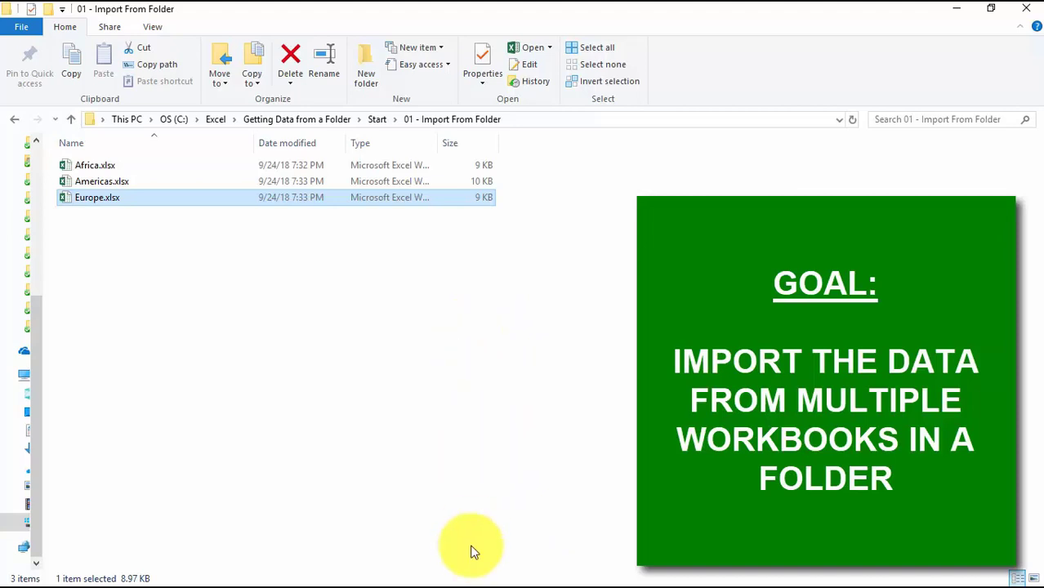
pyautogui.moveTo(460, 582)
pyautogui.moveTo(549, 576)
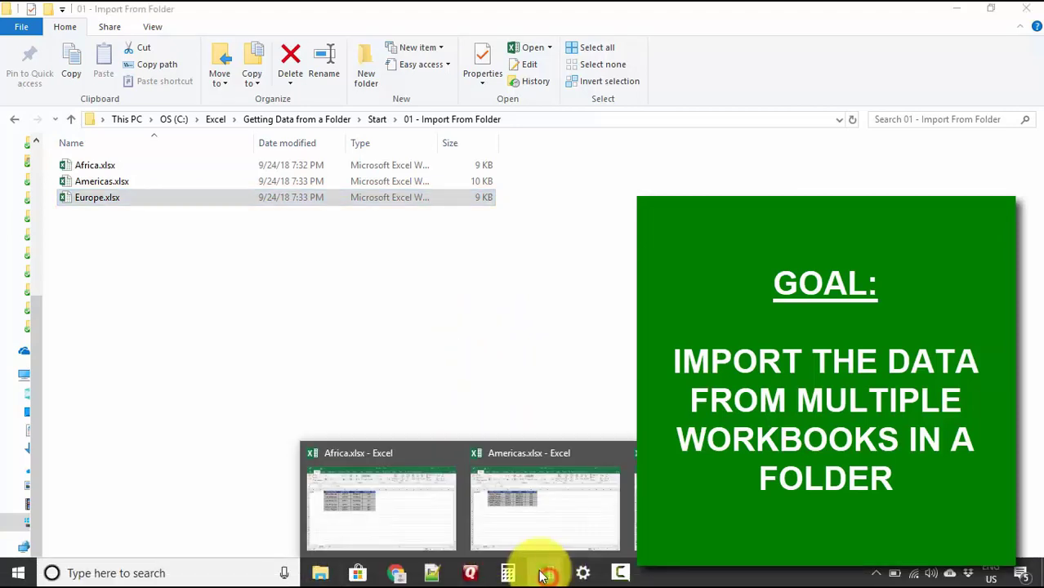
pyautogui.click(387, 496)
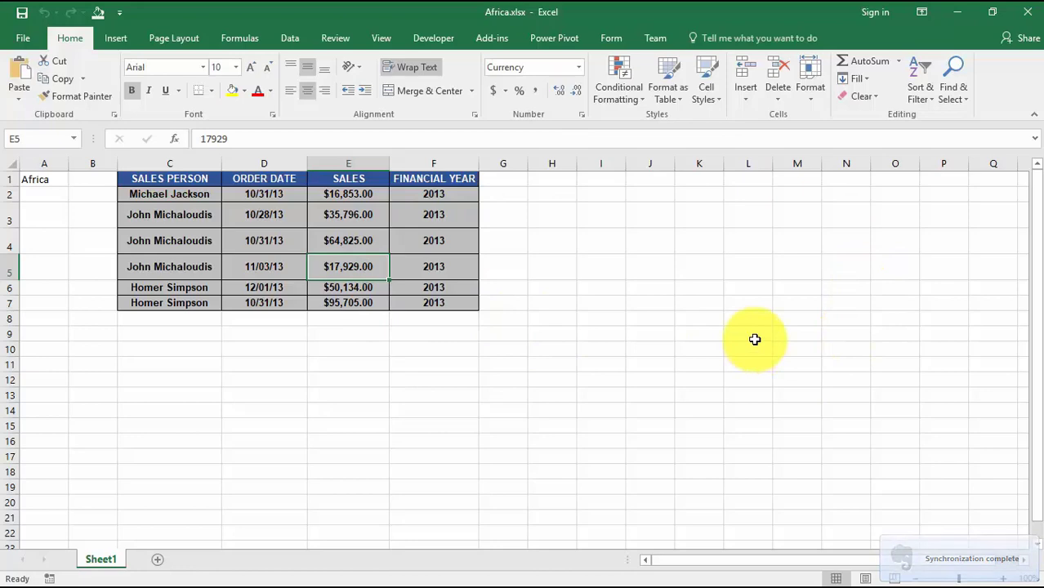
pyautogui.click(539, 576)
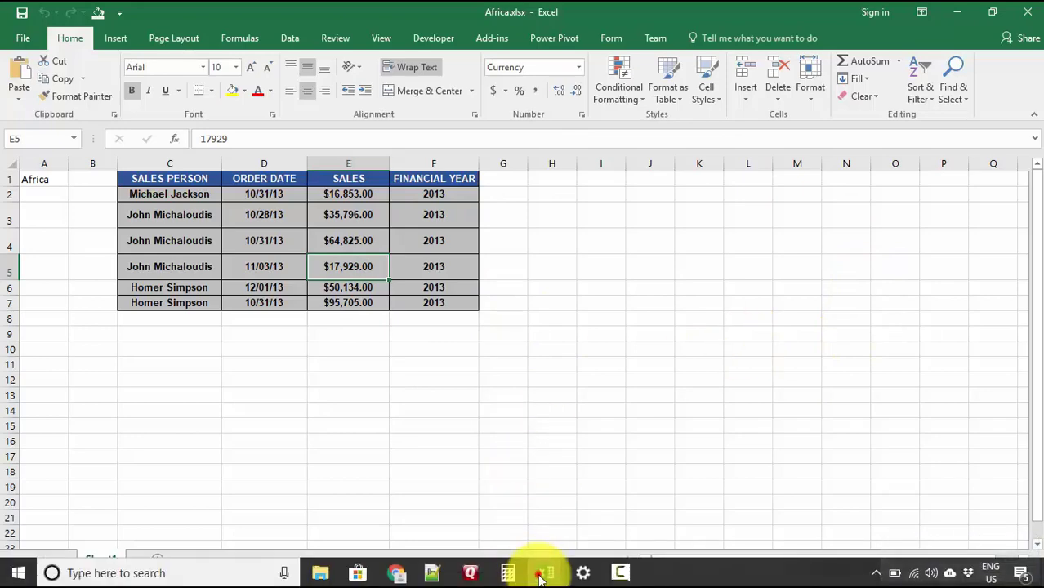
pyautogui.click(547, 517)
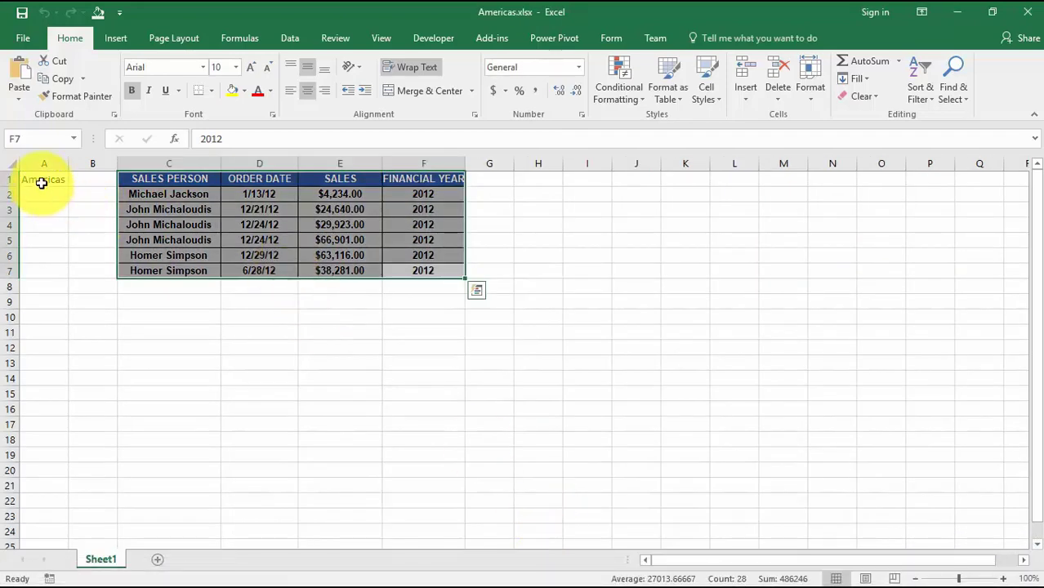
pyautogui.click(470, 238)
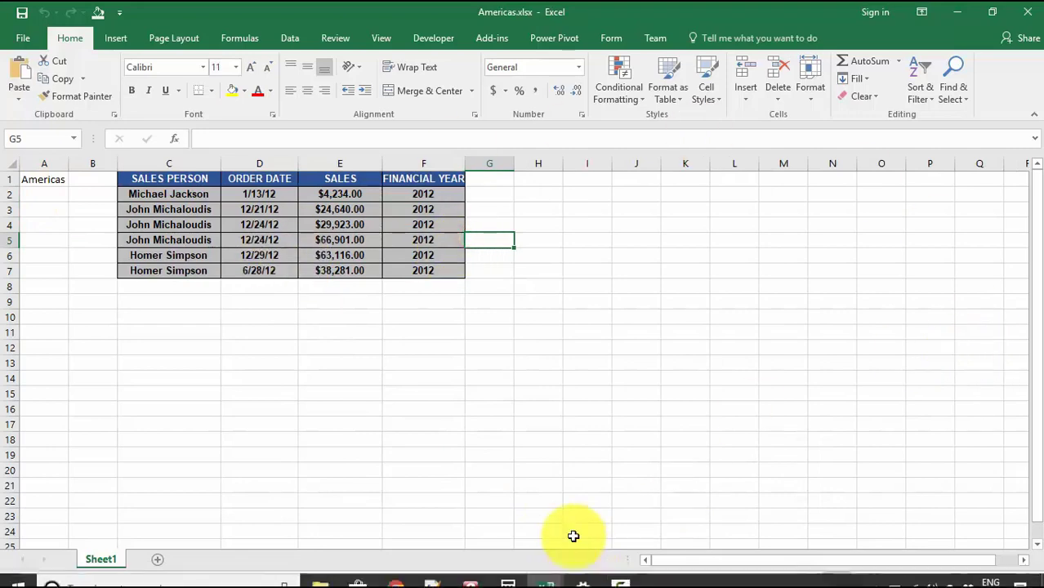
pyautogui.click(546, 575)
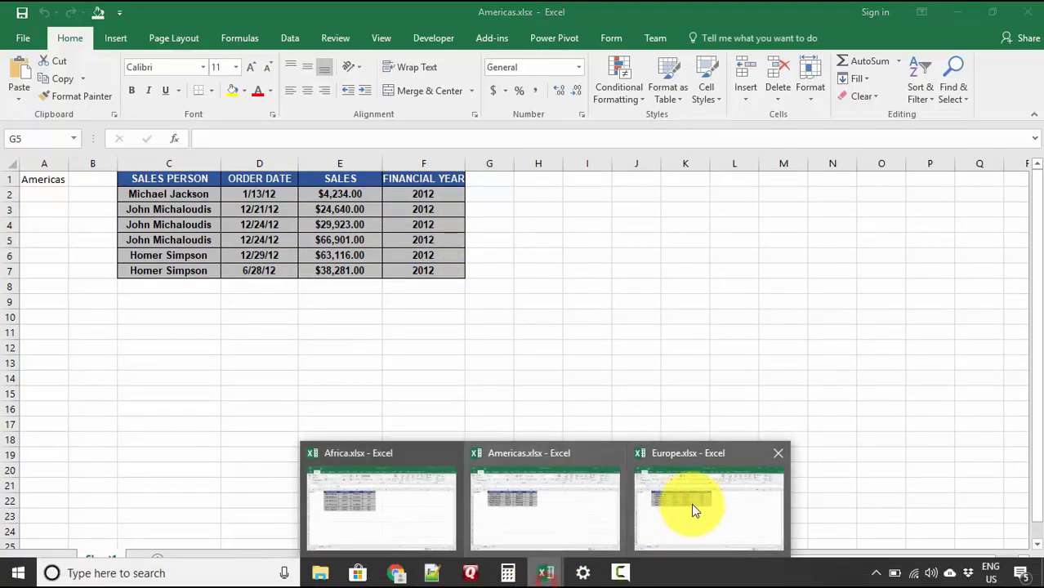
pyautogui.click(693, 505)
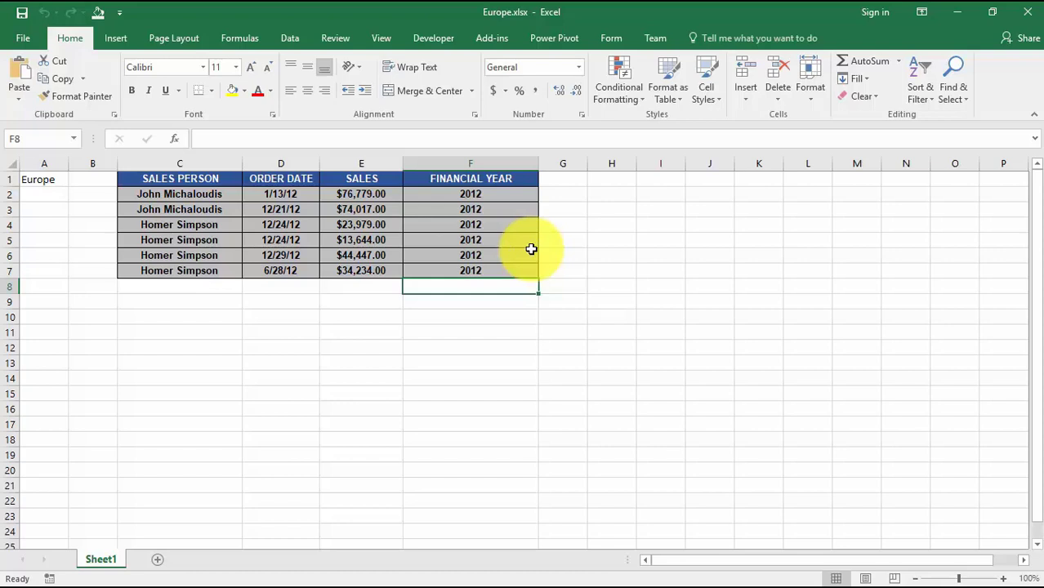
pyautogui.click(463, 252)
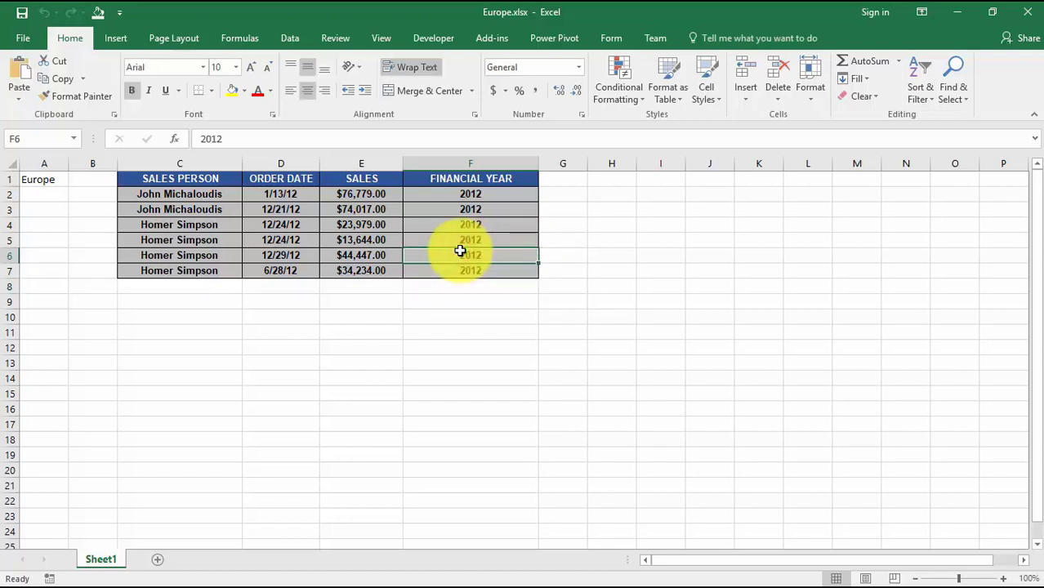
# - In a new workbook, create a query from the folder C:\Excel\Getting Data from a Folder\Start\01 - Import From Folder and open it for editing
pyautogui.hotkey('ctrl', 'n')
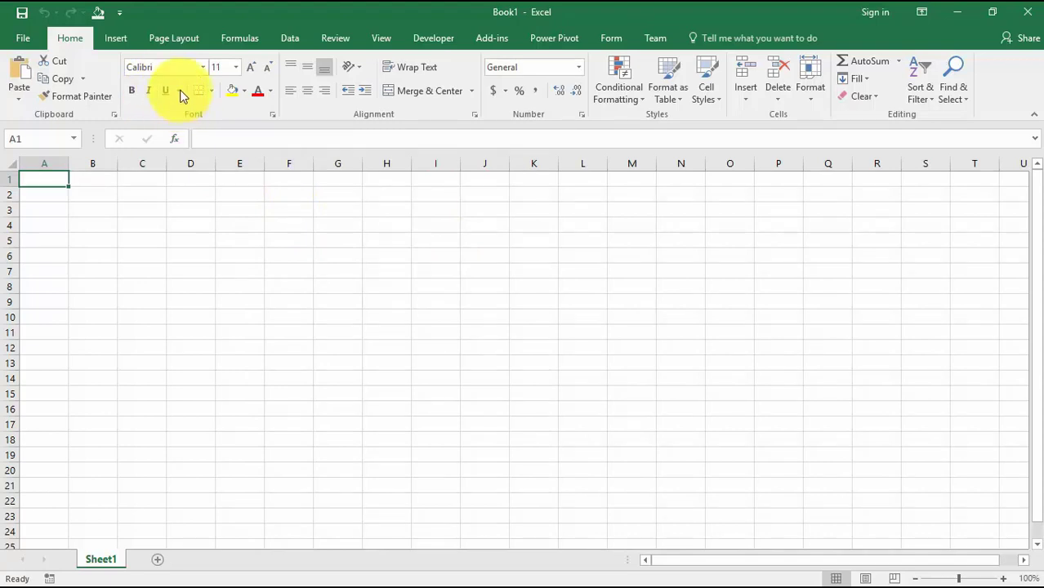
pyautogui.click(292, 39)
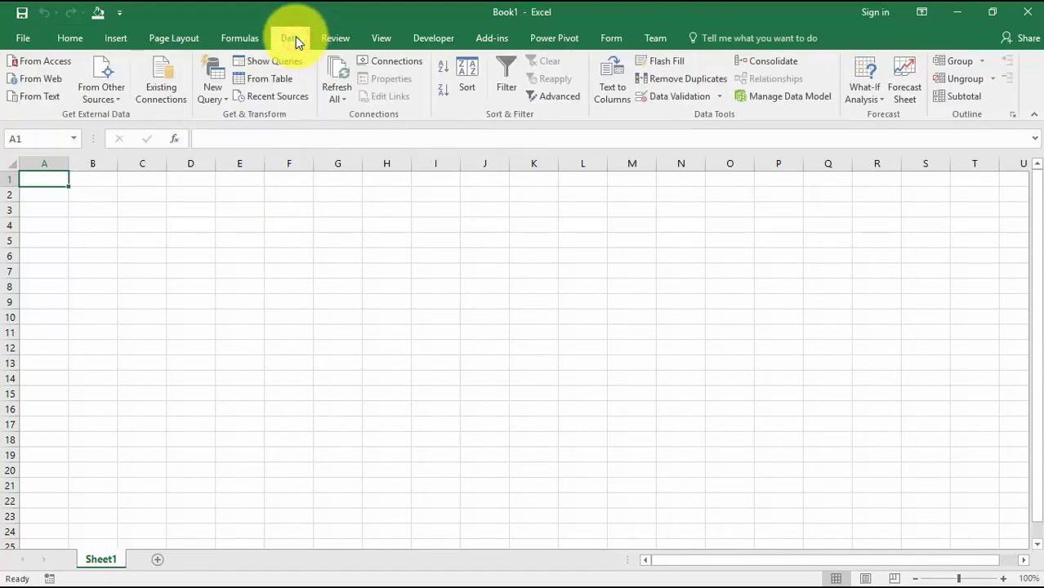
pyautogui.click(227, 99)
pyautogui.moveTo(283, 121)
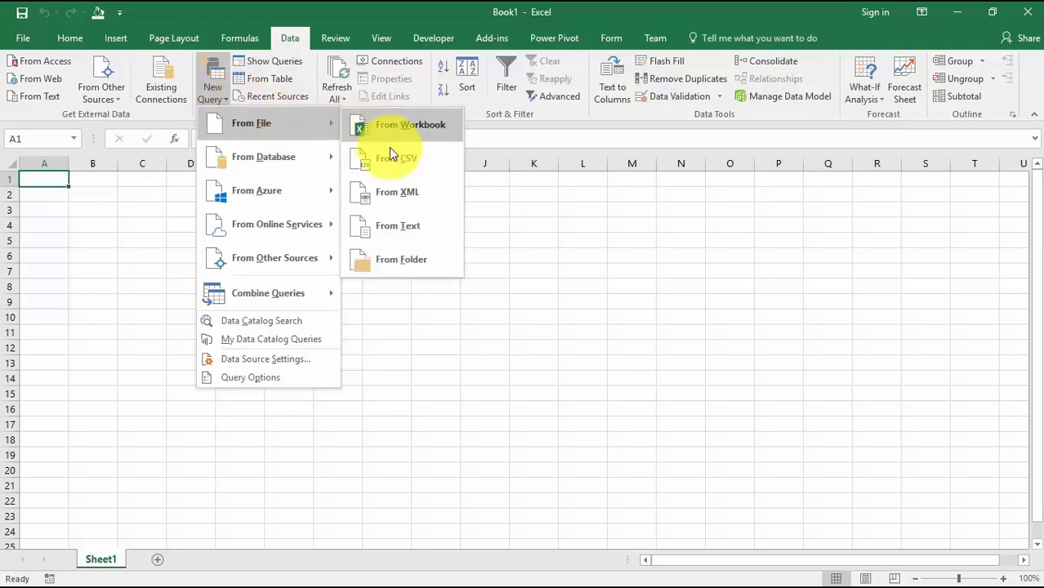
pyautogui.click(441, 263)
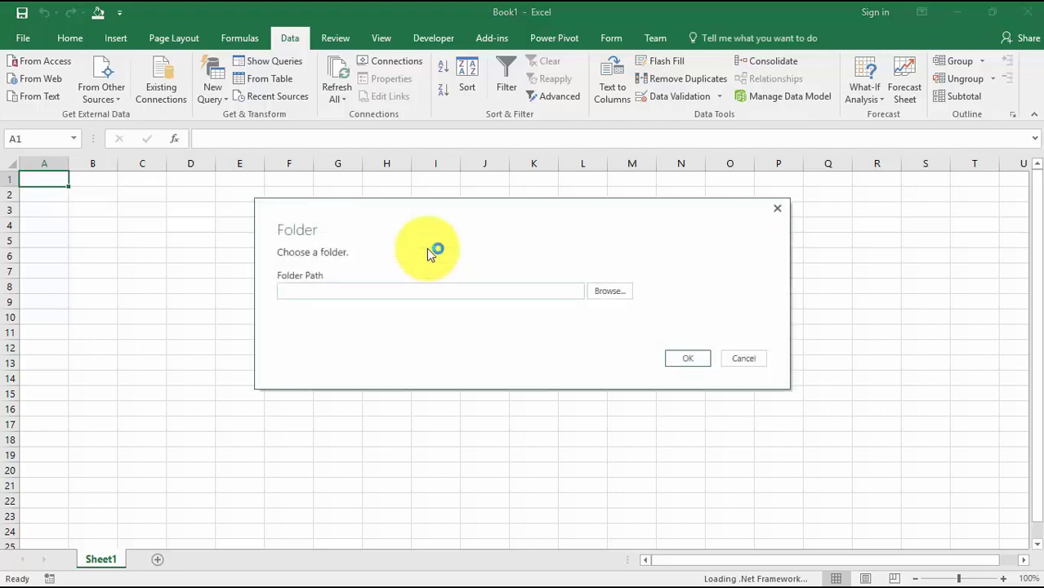
pyautogui.write('C:\\Excel\\Getting Data from a Folder\\Start\\01 - Import From Folder')
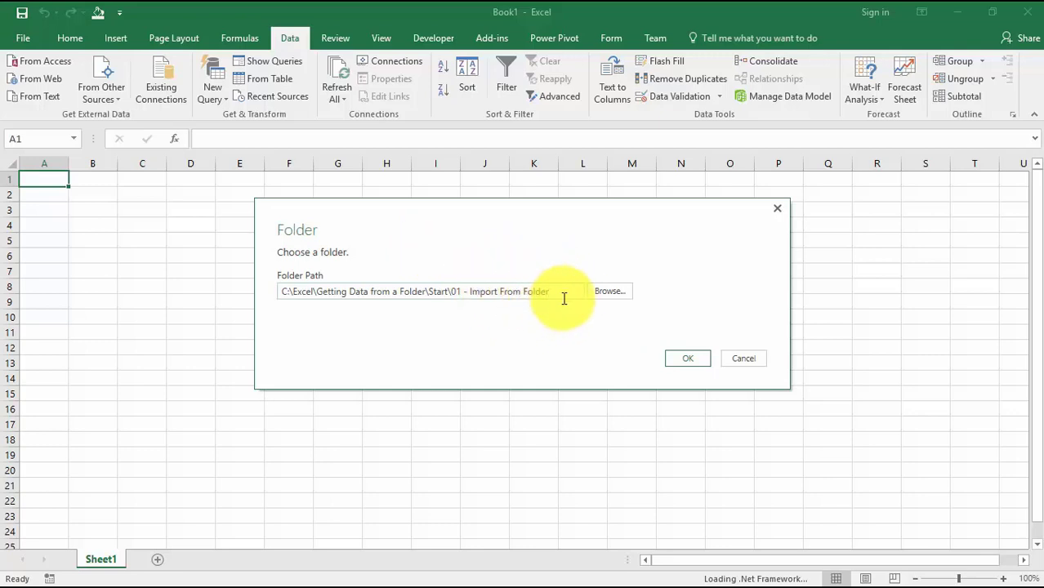
pyautogui.click(695, 359)
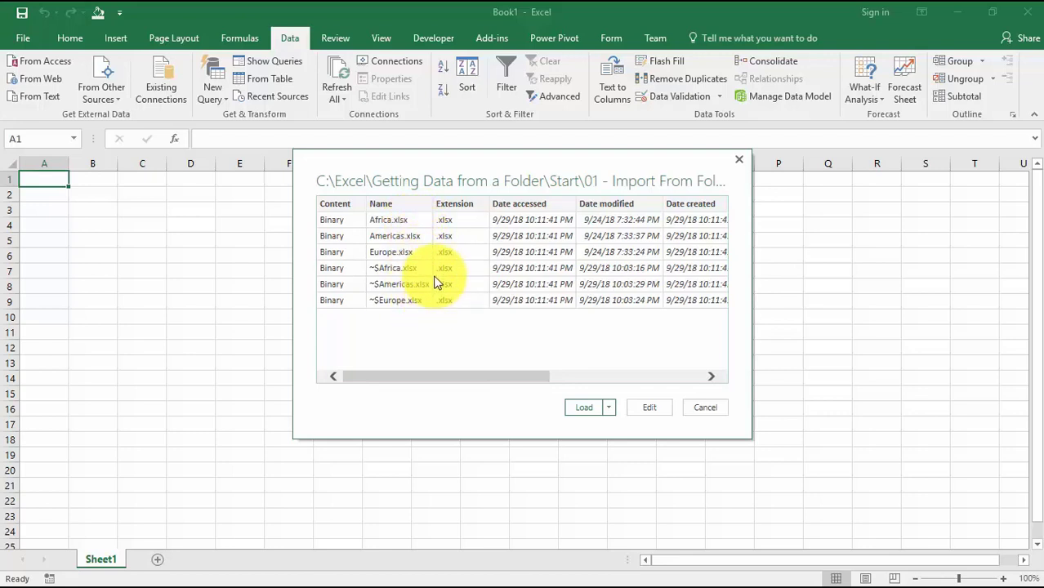
pyautogui.click(658, 408)
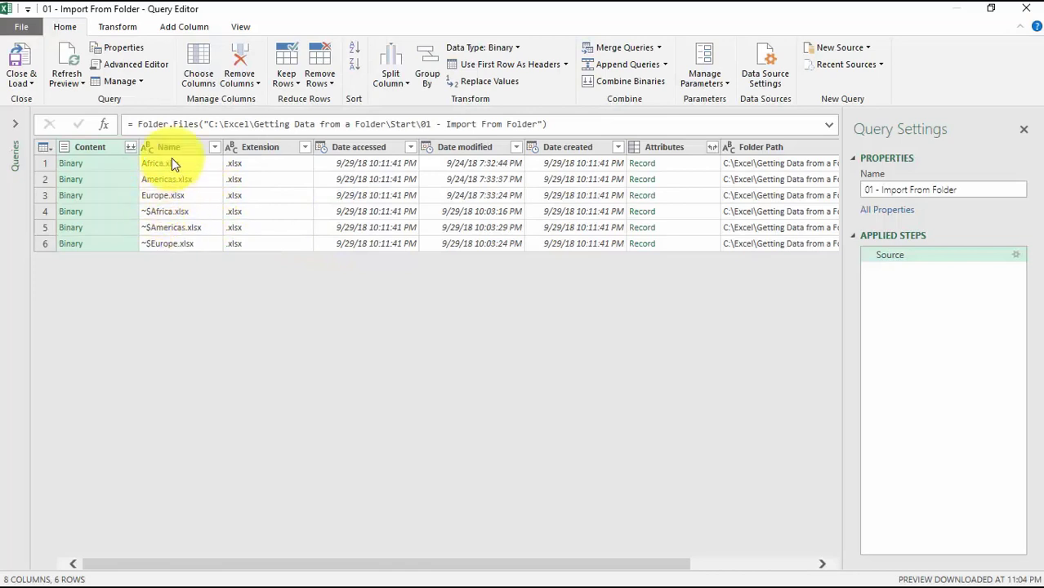
# - Filter the query's Name column to keep only rows whose file name does not contain $
pyautogui.click(178, 212)
pyautogui.click(183, 229)
pyautogui.click(184, 244)
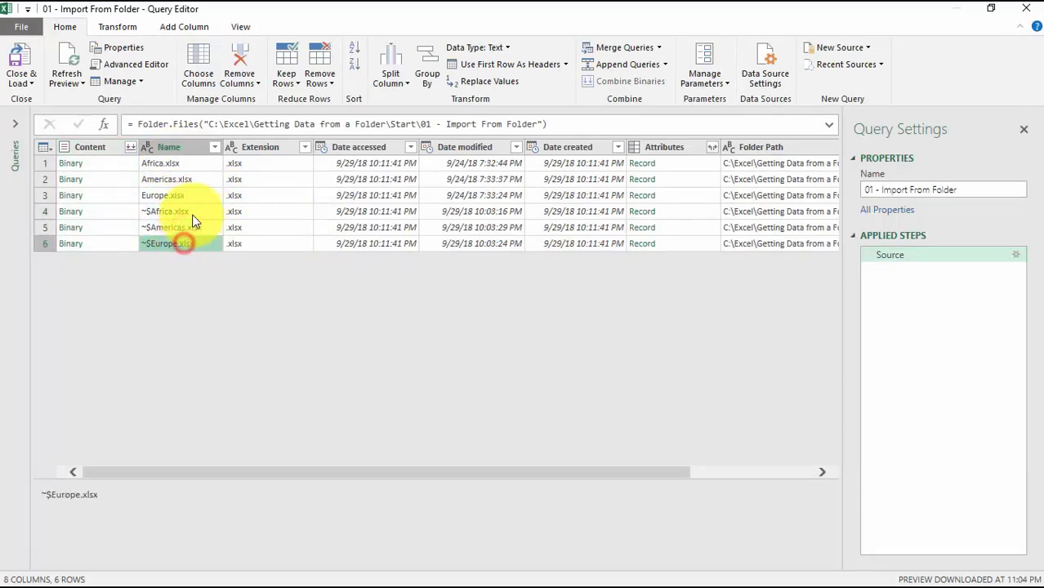
pyautogui.click(215, 147)
pyautogui.moveTo(327, 267)
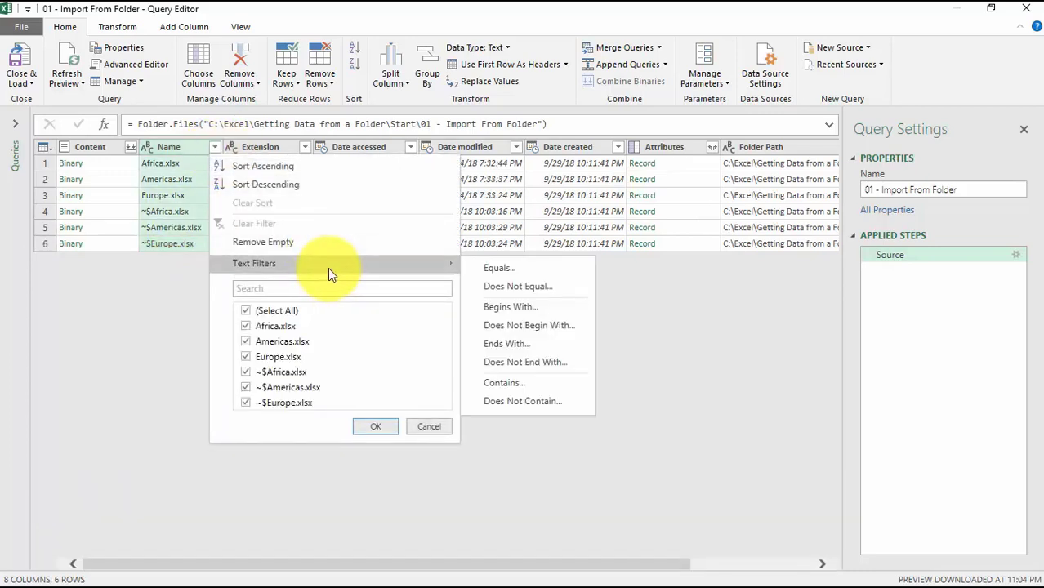
pyautogui.click(527, 402)
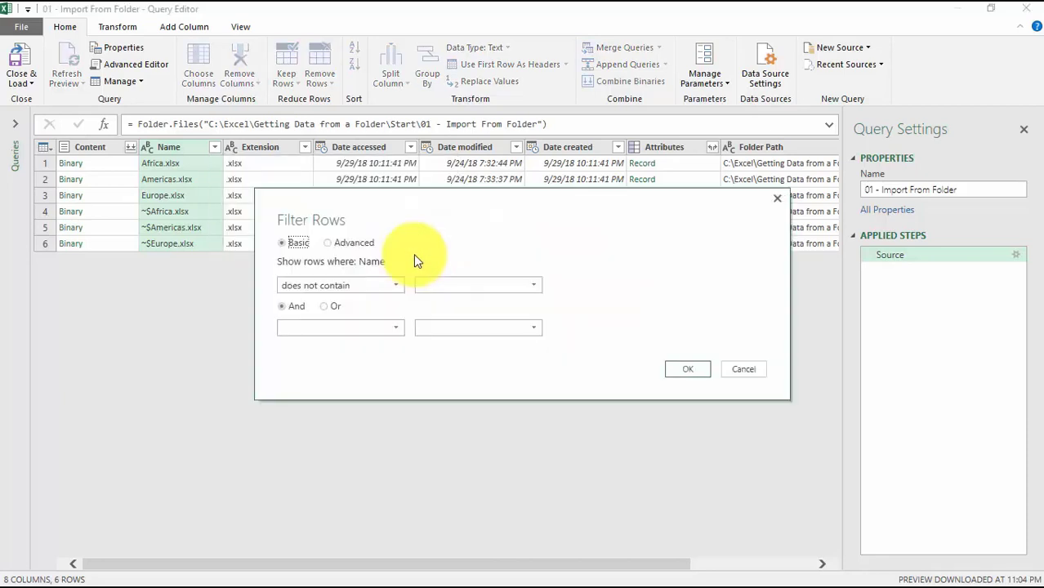
pyautogui.moveTo(443, 205); pyautogui.dragTo(470, 253)
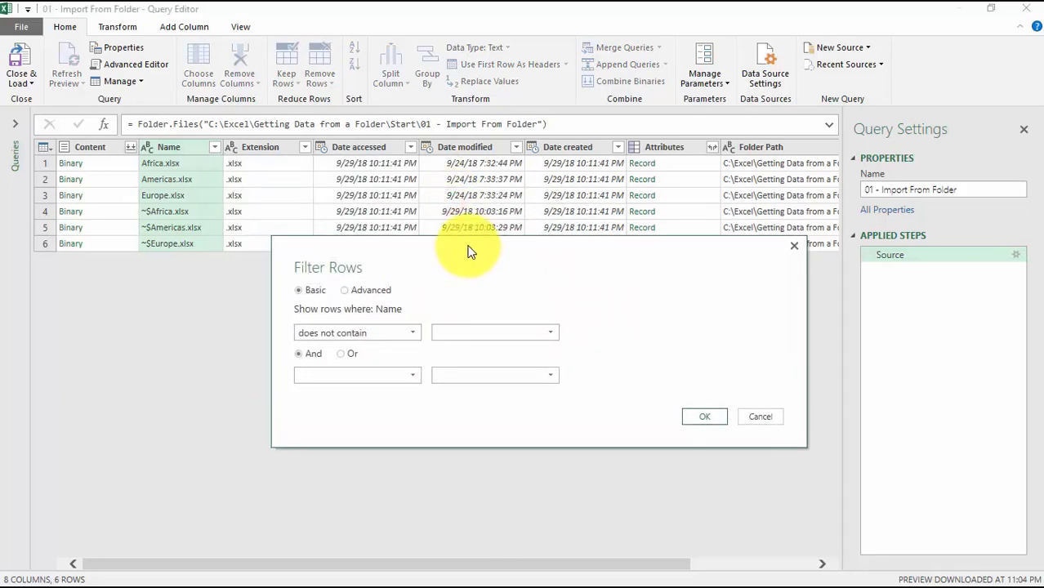
pyautogui.click(492, 332)
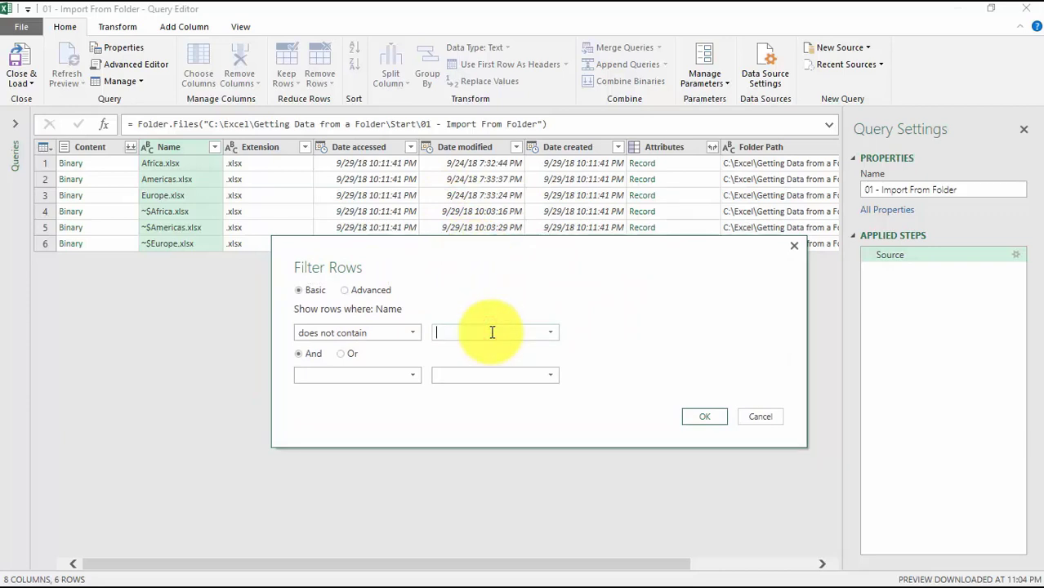
pyautogui.write('$')
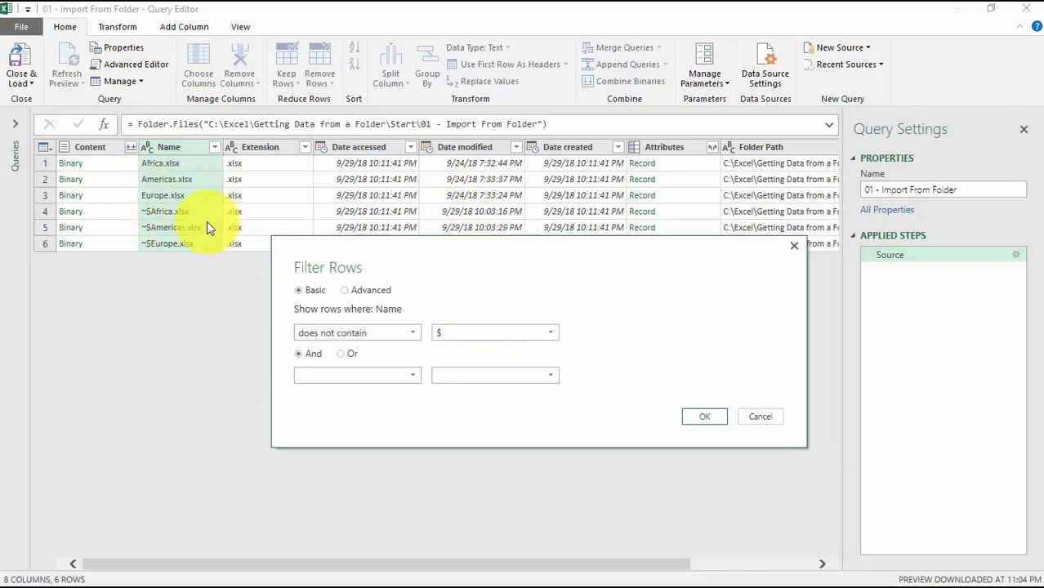
pyautogui.click(708, 419)
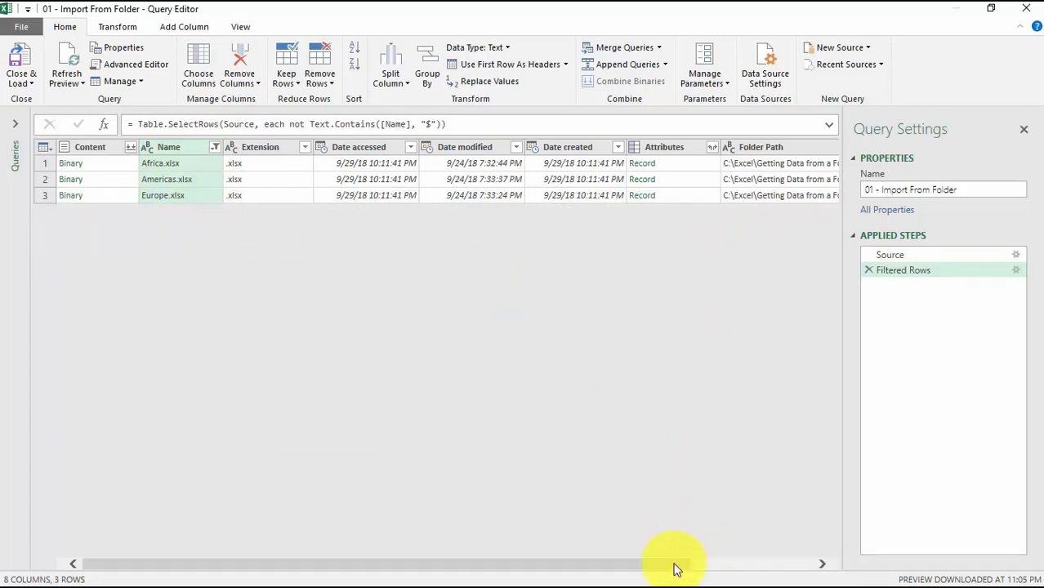
# - Add a custom column named Data with the formula =Excel.Workbook([Content])
pyautogui.moveTo(675, 566); pyautogui.dragTo(610, 564)
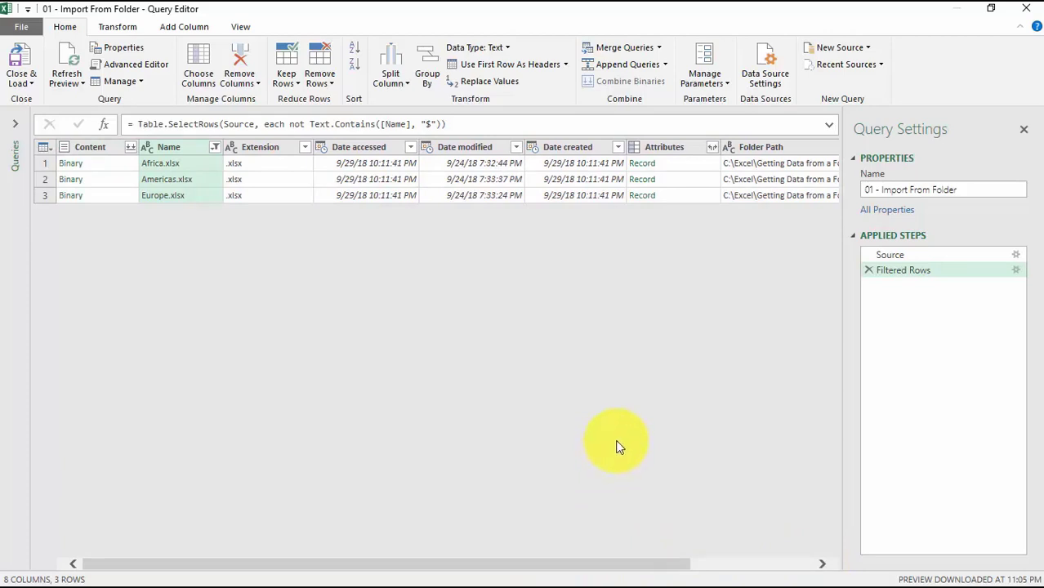
pyautogui.moveTo(675, 563); pyautogui.dragTo(781, 562)
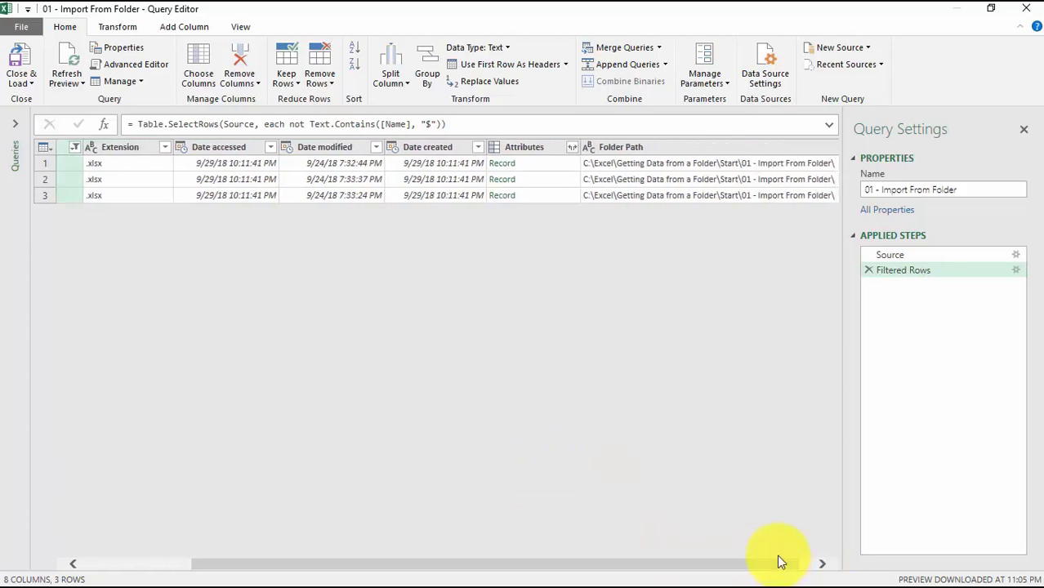
pyautogui.click(182, 26)
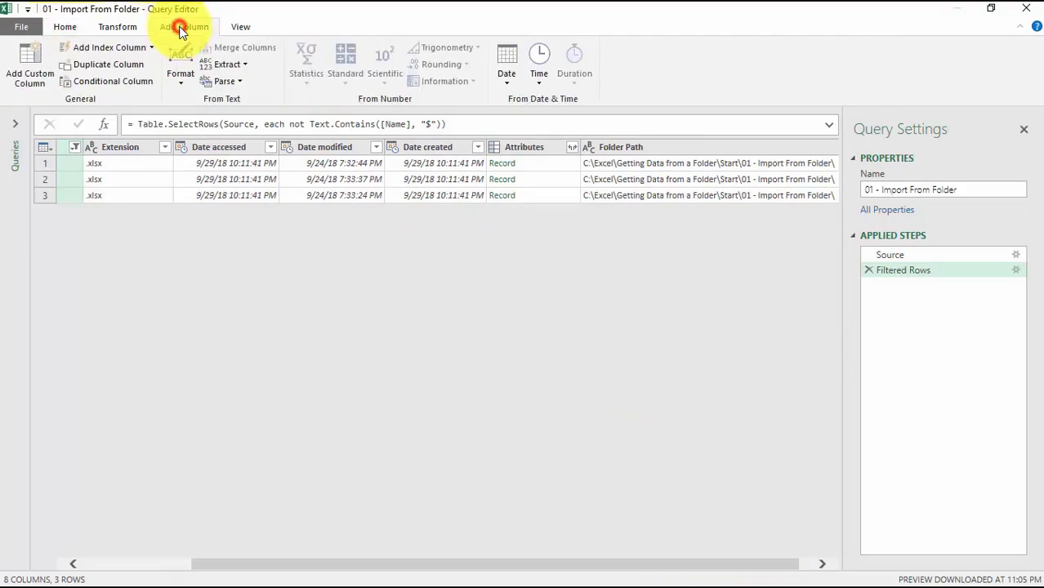
pyautogui.click(27, 76)
pyautogui.moveTo(381, 150); pyautogui.dragTo(343, 181)
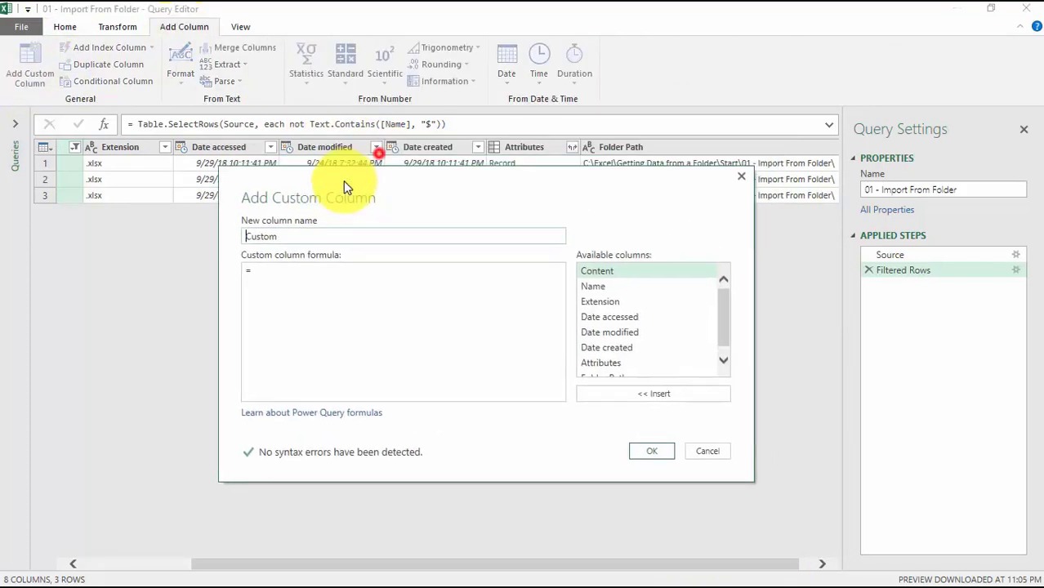
pyautogui.moveTo(304, 237); pyautogui.dragTo(196, 242)
pyautogui.write('D')
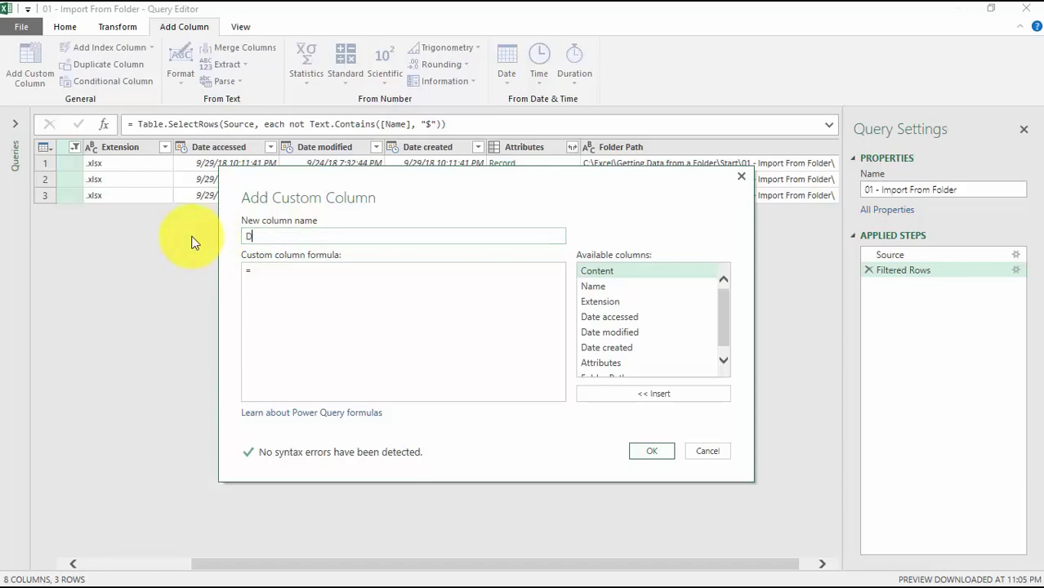
pyautogui.write('ata')
pyautogui.click(351, 282)
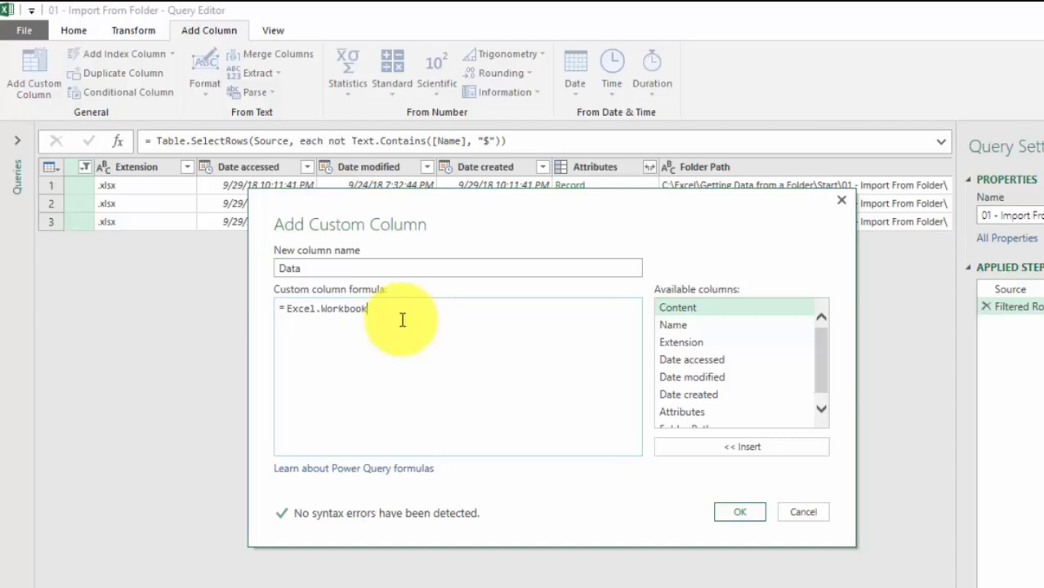
pyautogui.write('[Content')
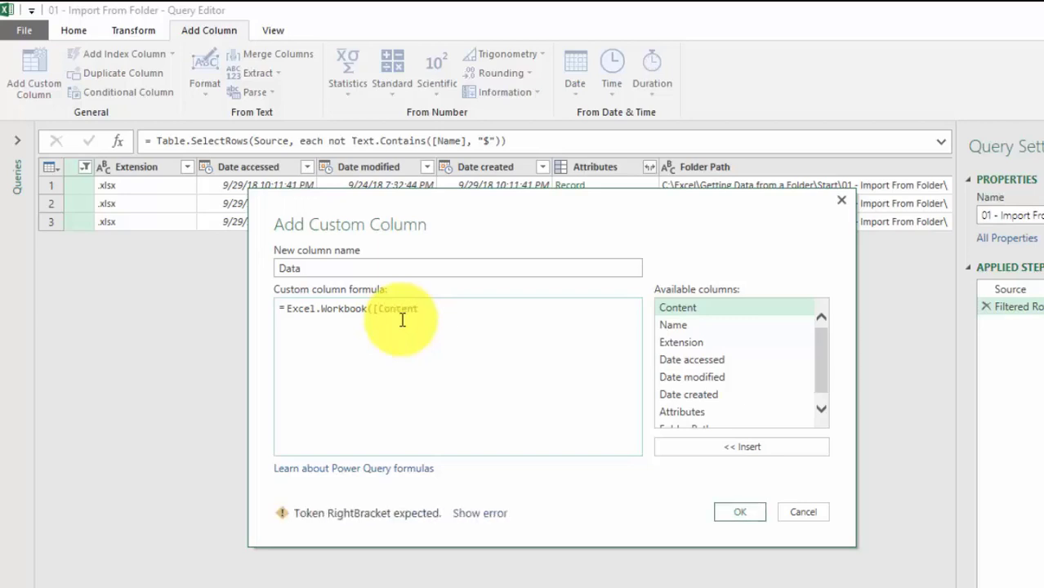
pyautogui.write(']')
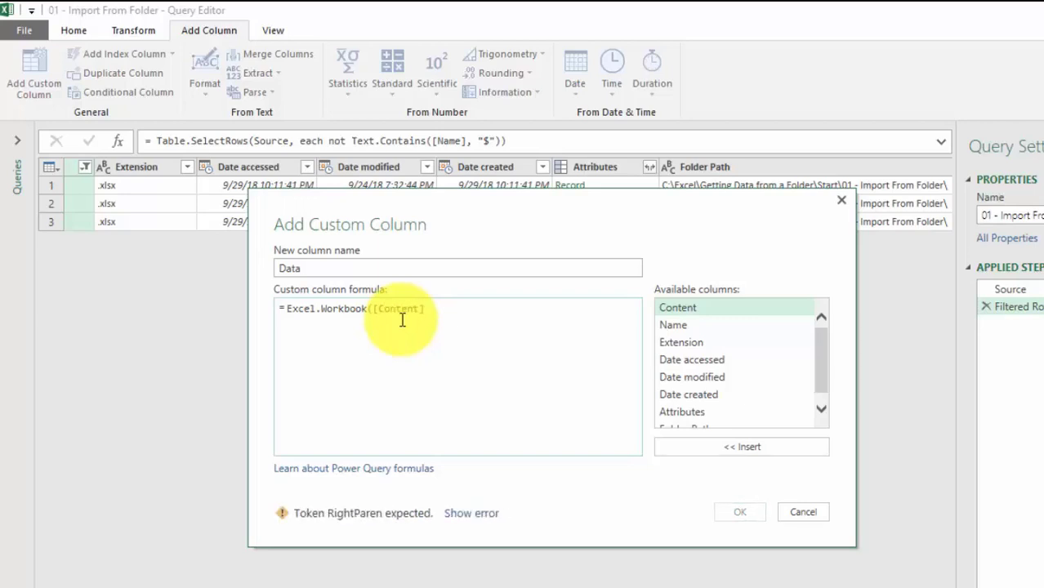
pyautogui.write(')')
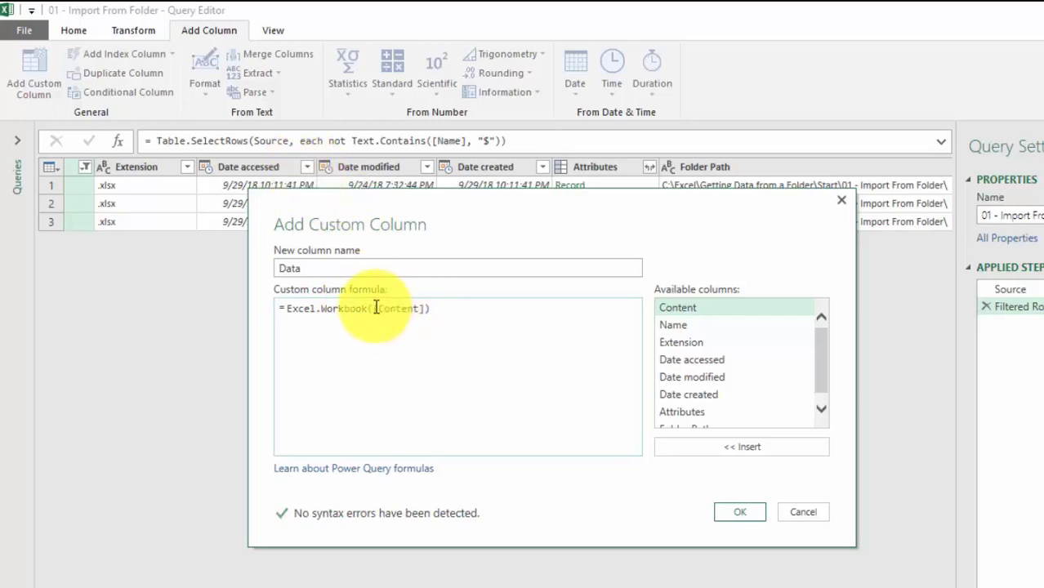
pyautogui.click(757, 513)
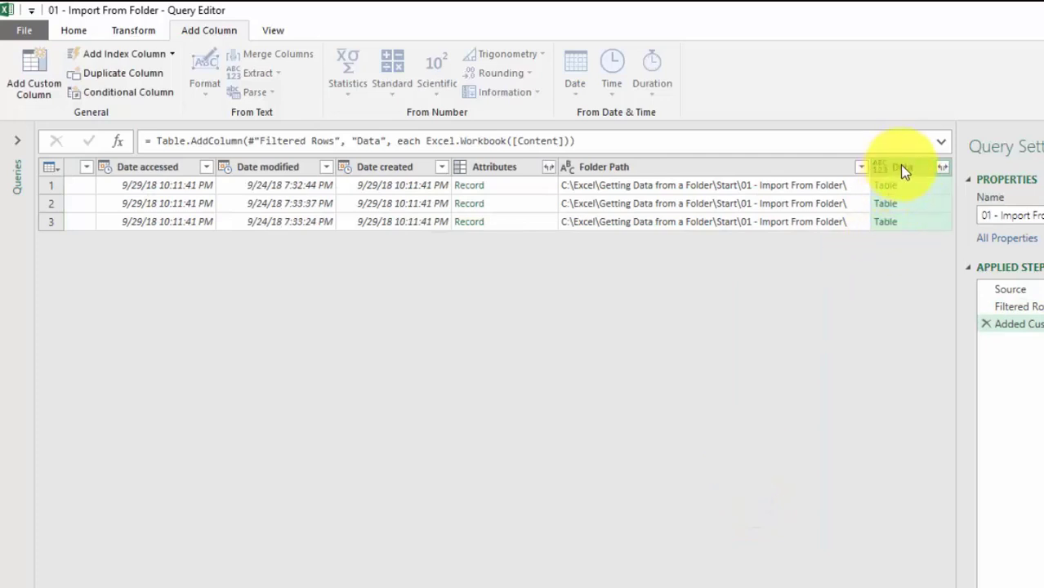
# - Expand the custom Data column to include only its Data field, keeping the original column name as prefix
pyautogui.click(944, 169)
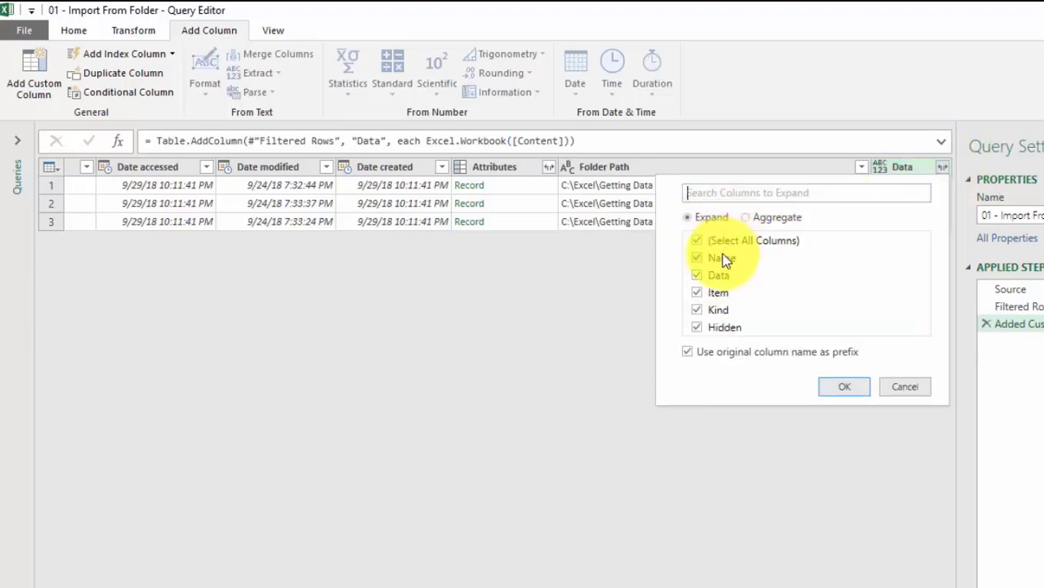
pyautogui.click(697, 240)
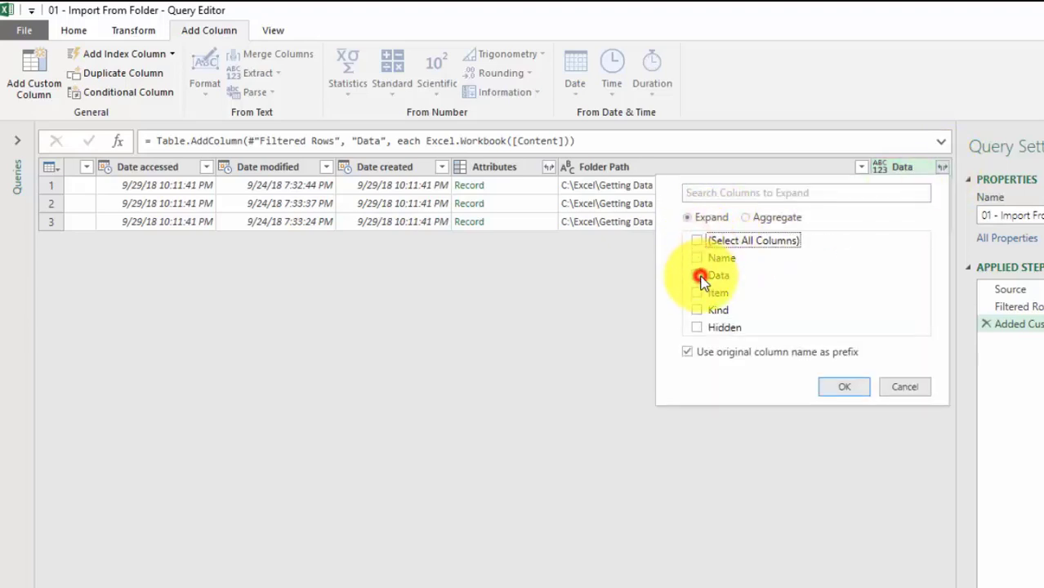
pyautogui.click(703, 277)
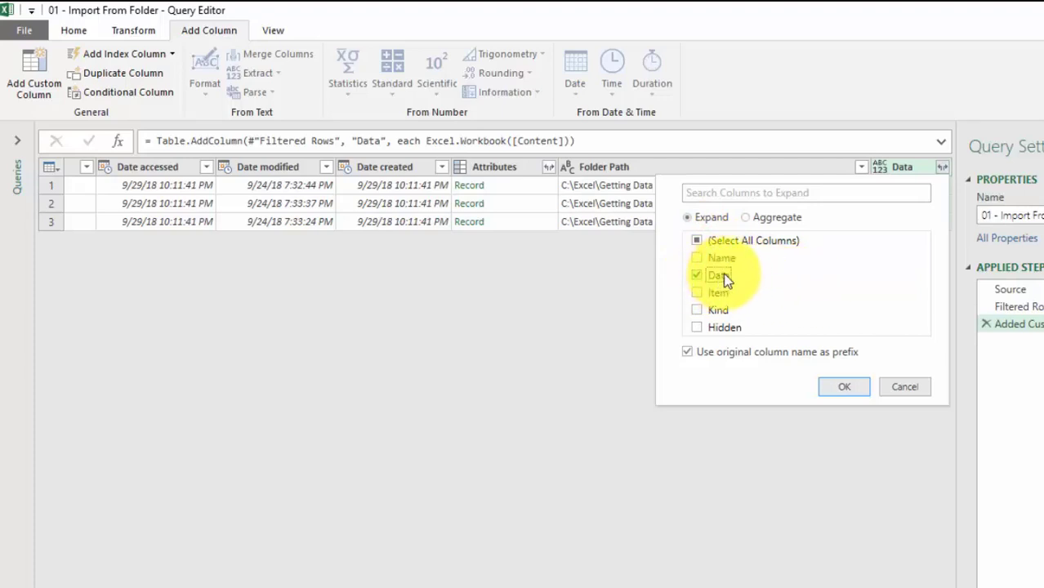
pyautogui.click(854, 385)
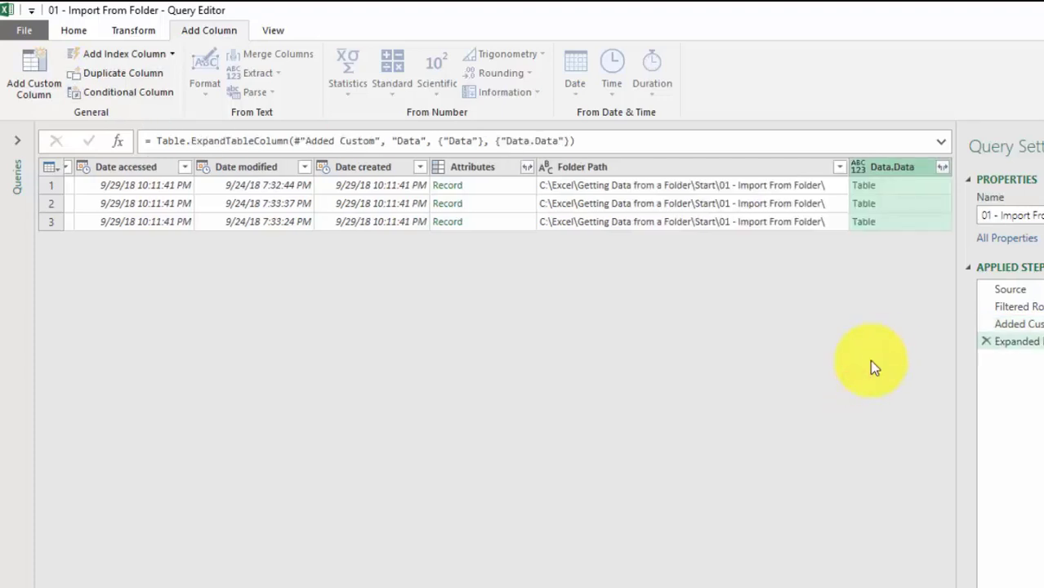
# - Expand the Data.Data column with all fields from Column1 to Column6, keeping the original column name as prefix
pyautogui.click(943, 167)
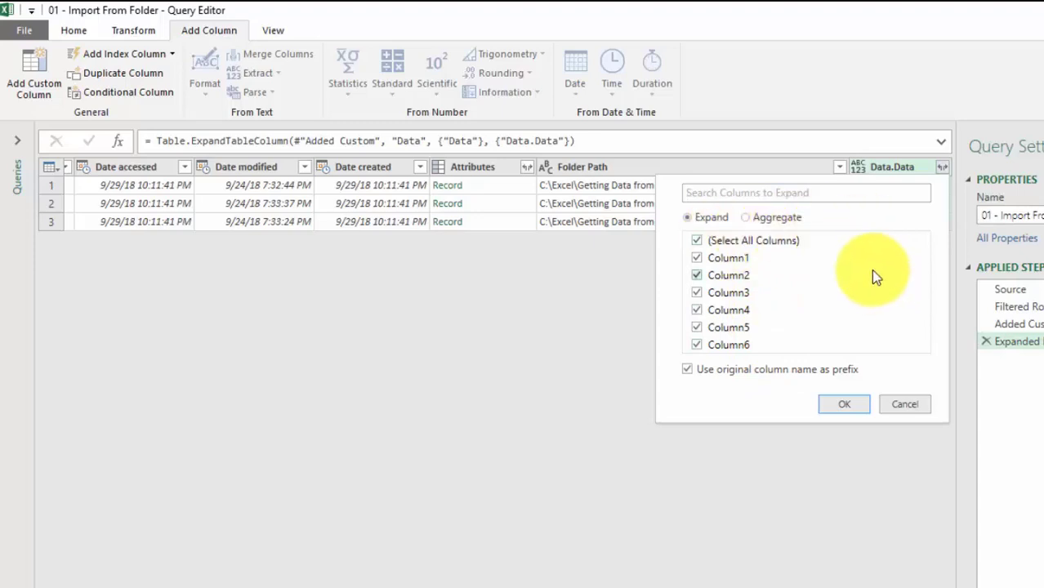
pyautogui.click(854, 405)
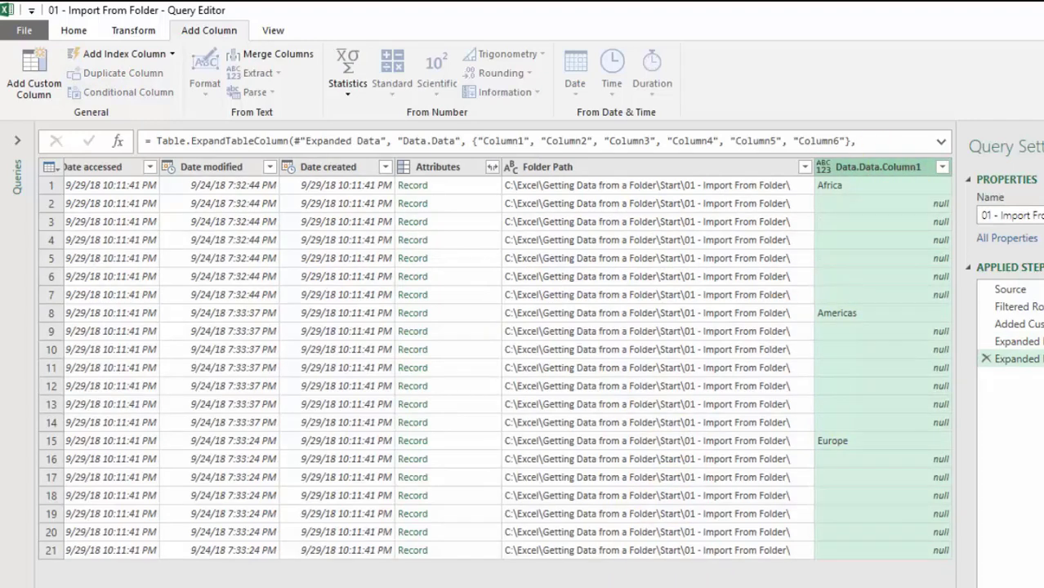
pyautogui.hscroll(10, 507, 359)
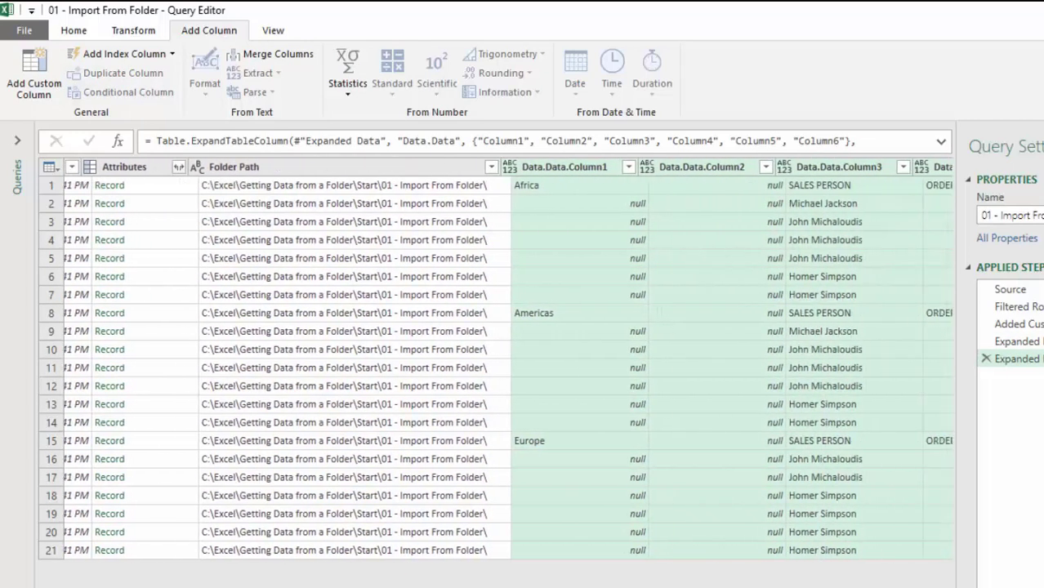
pyautogui.hscroll(3, 507, 359)
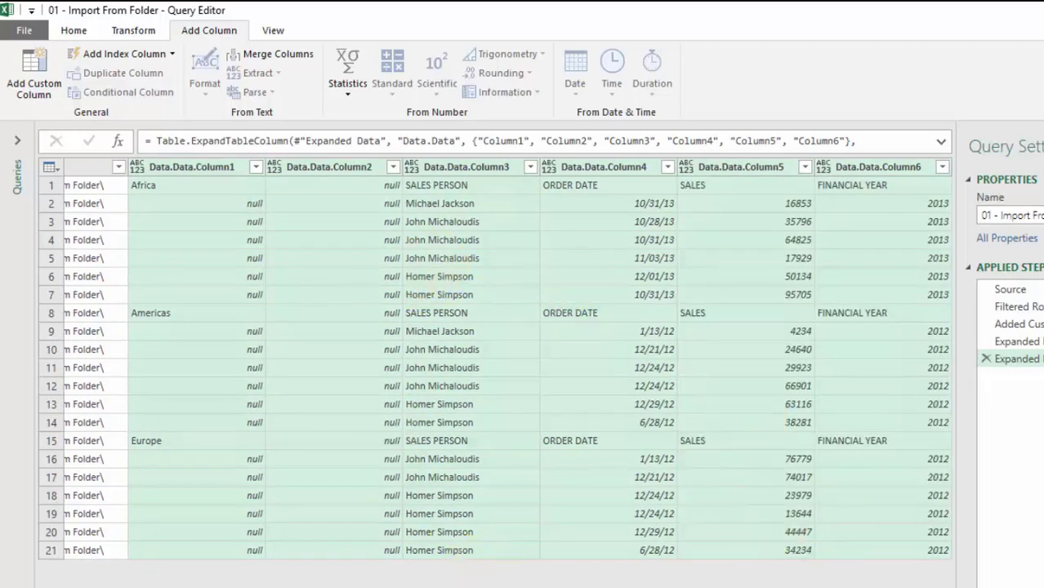
# - Check the sheet layout in the Africa.xlsx workbook and remove the empty Data.Data.Column2 column from the query
pyautogui.moveTo(331, 567)
pyautogui.click(276, 560)
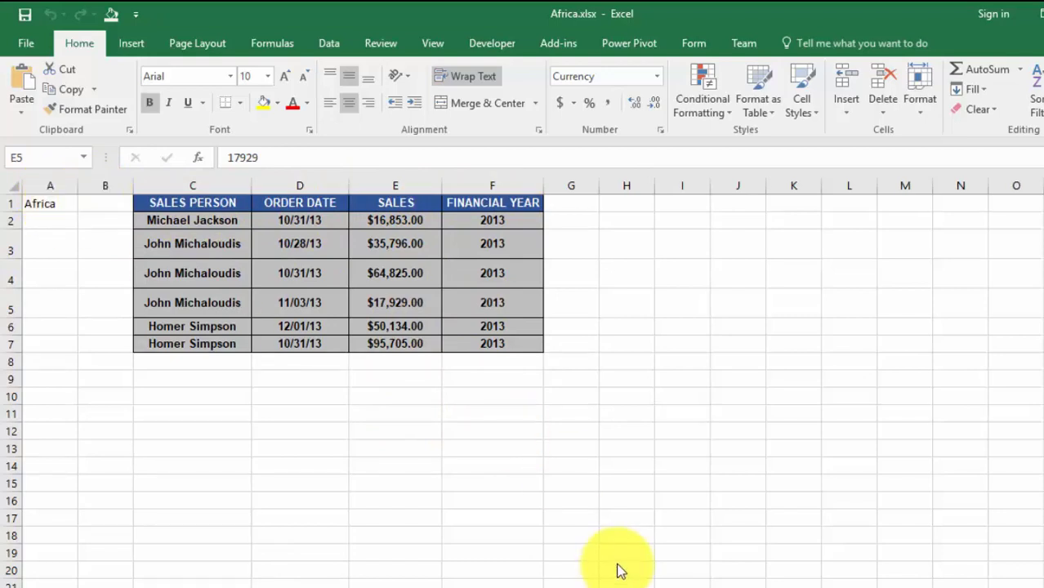
pyautogui.moveTo(625, 587)
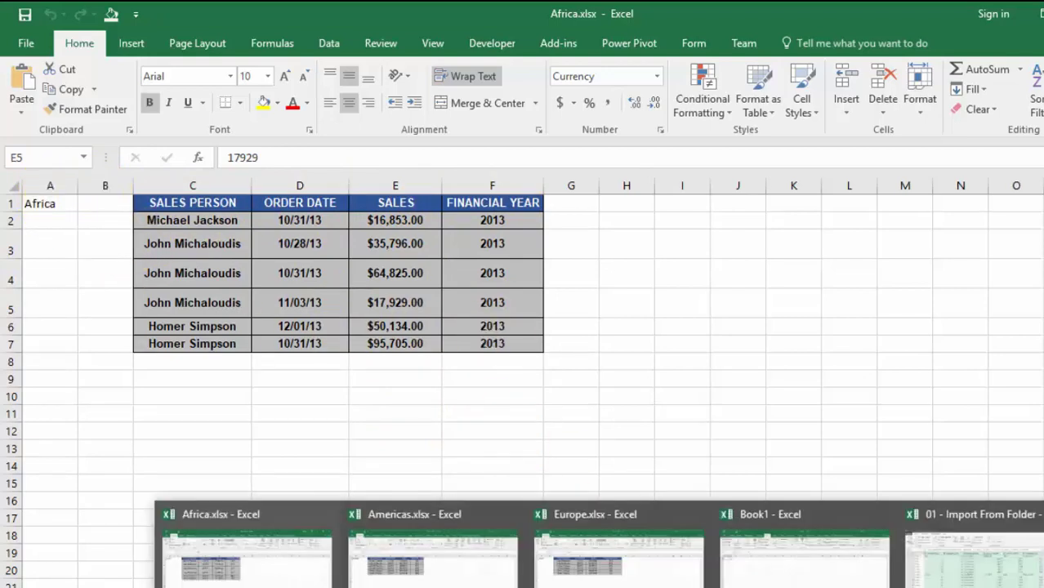
pyautogui.click(944, 558)
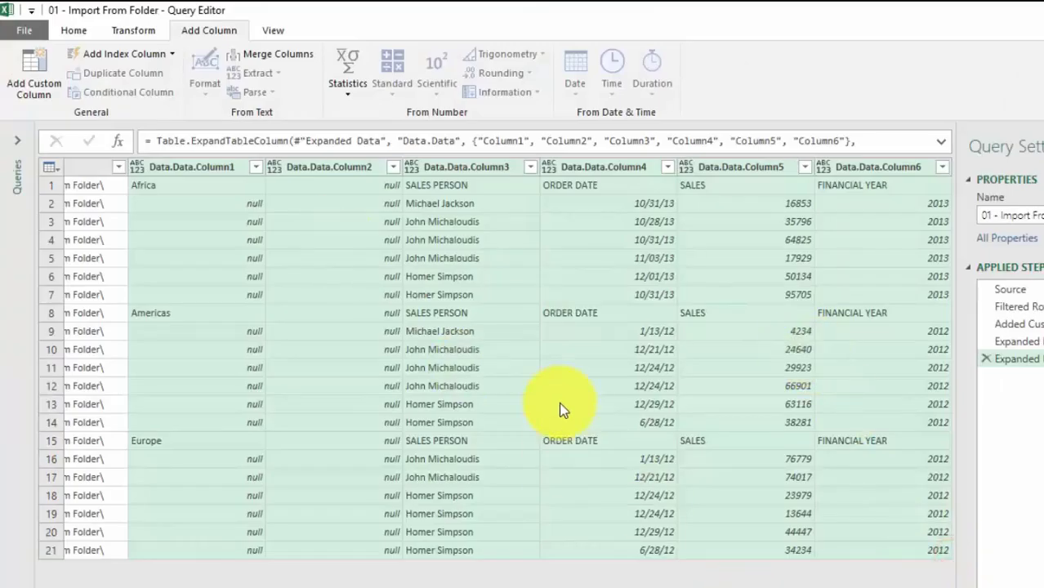
pyautogui.click(359, 165)
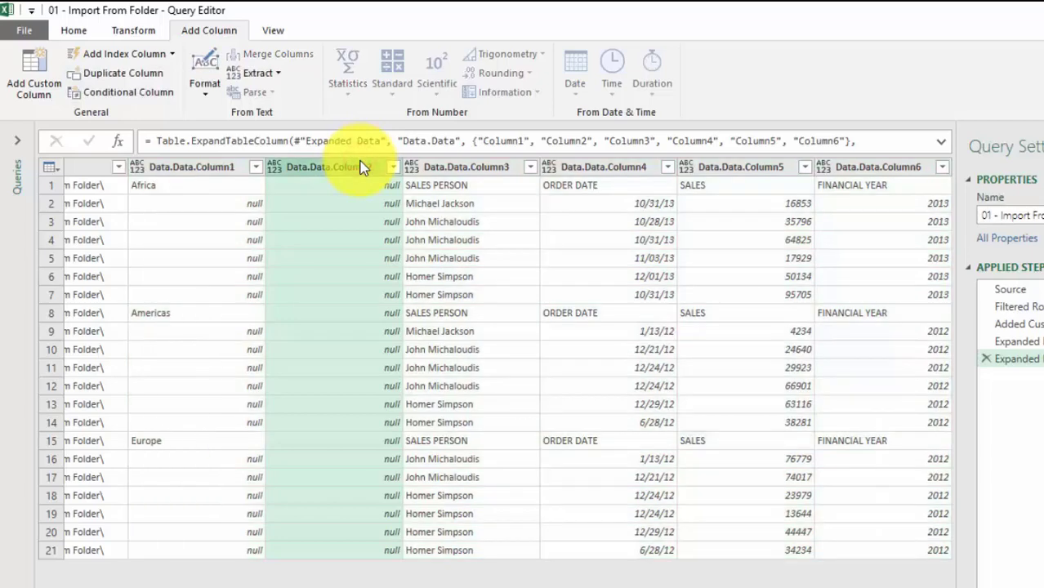
pyautogui.rightClick(361, 166)
pyautogui.click(400, 197)
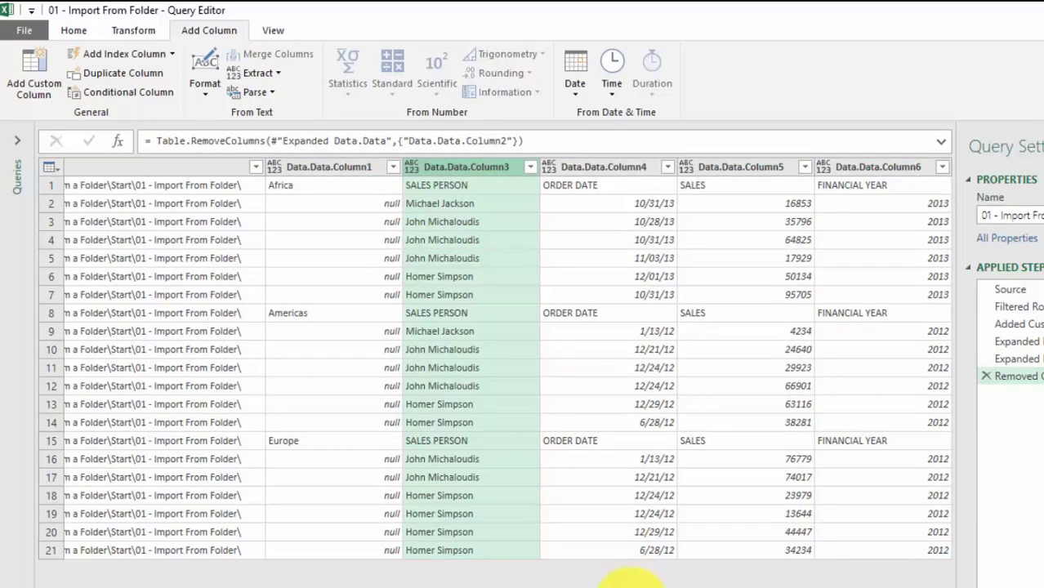
# - Remove all columns from Extension through Folder Path from the query
pyautogui.hscroll(-10, 508, 359)
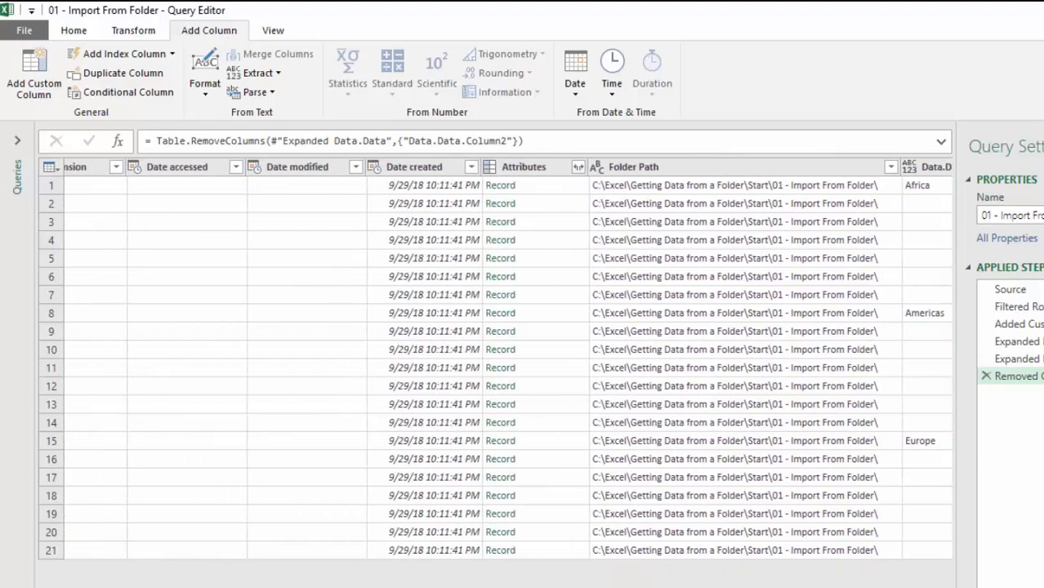
pyautogui.click(755, 165)
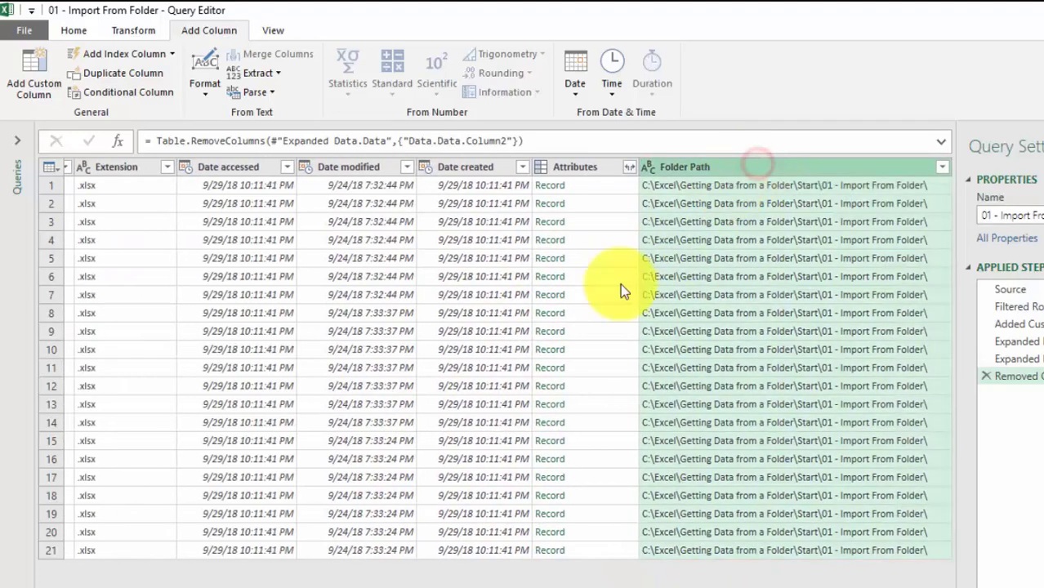
pyautogui.hscroll(-5, 507, 359)
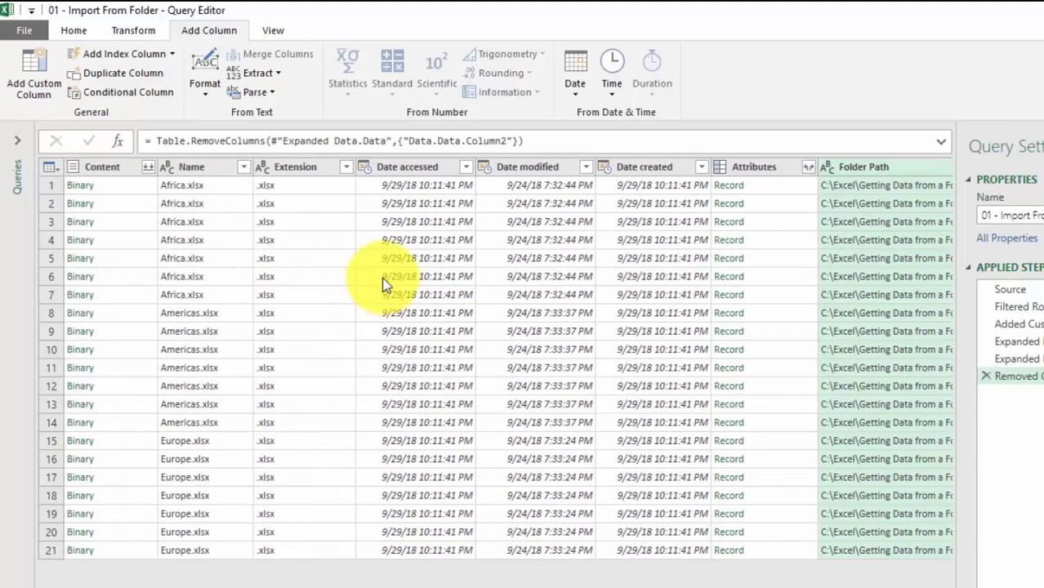
pyautogui.keyDown('shift'); pyautogui.click(317, 168); pyautogui.keyUp('shift')
pyautogui.rightClick(523, 168)
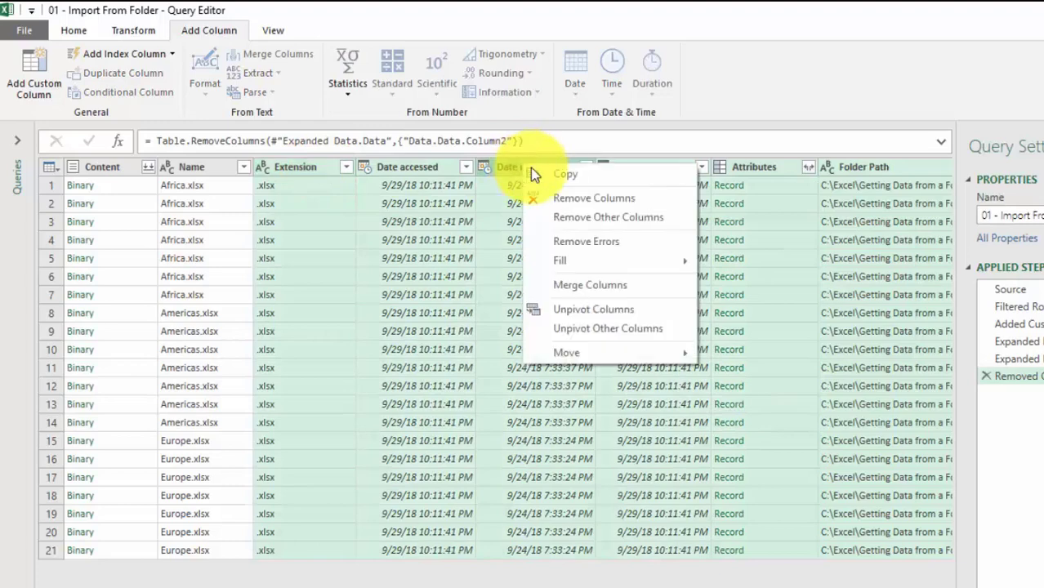
pyautogui.click(581, 198)
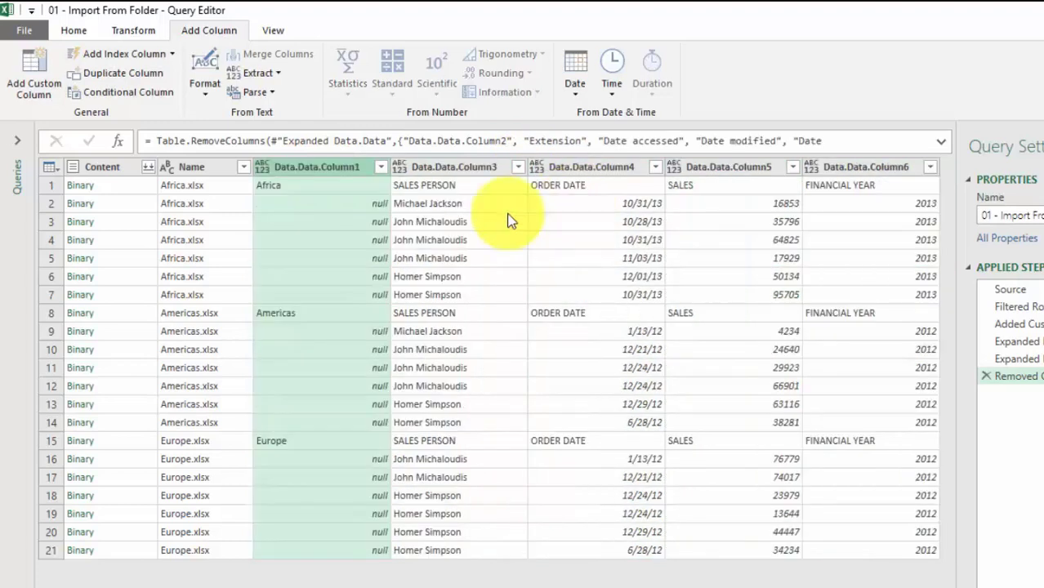
# - Remove the Content and Name columns from the query
pyautogui.click(90, 166)
pyautogui.rightClick(94, 166)
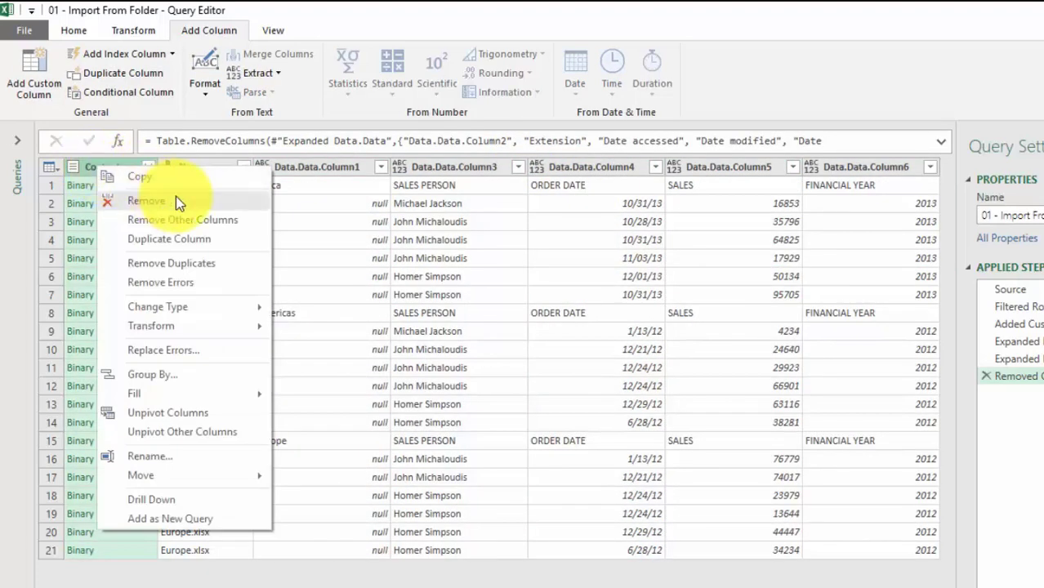
pyautogui.click(218, 205)
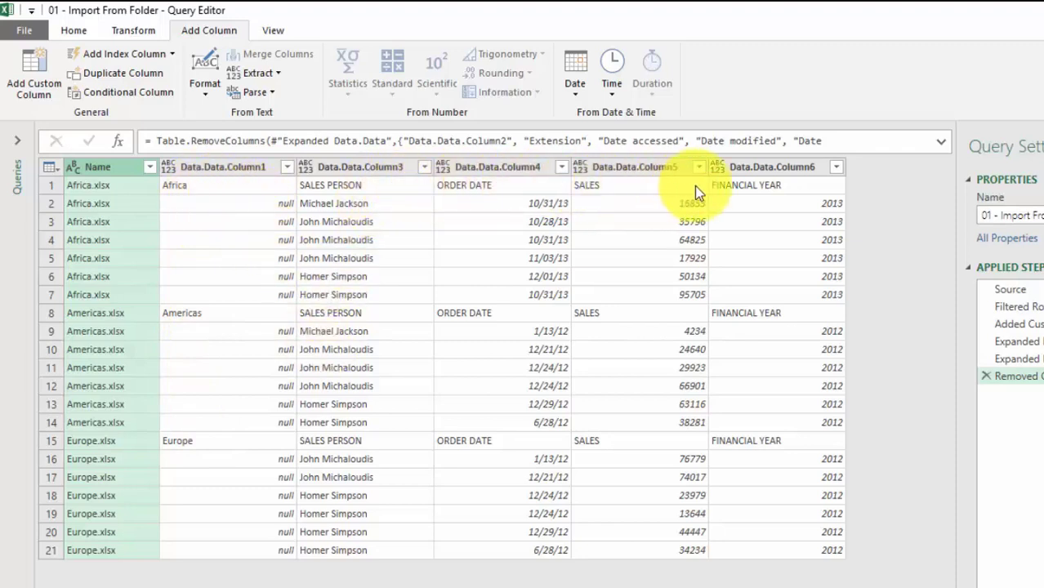
pyautogui.rightClick(101, 167)
pyautogui.click(160, 203)
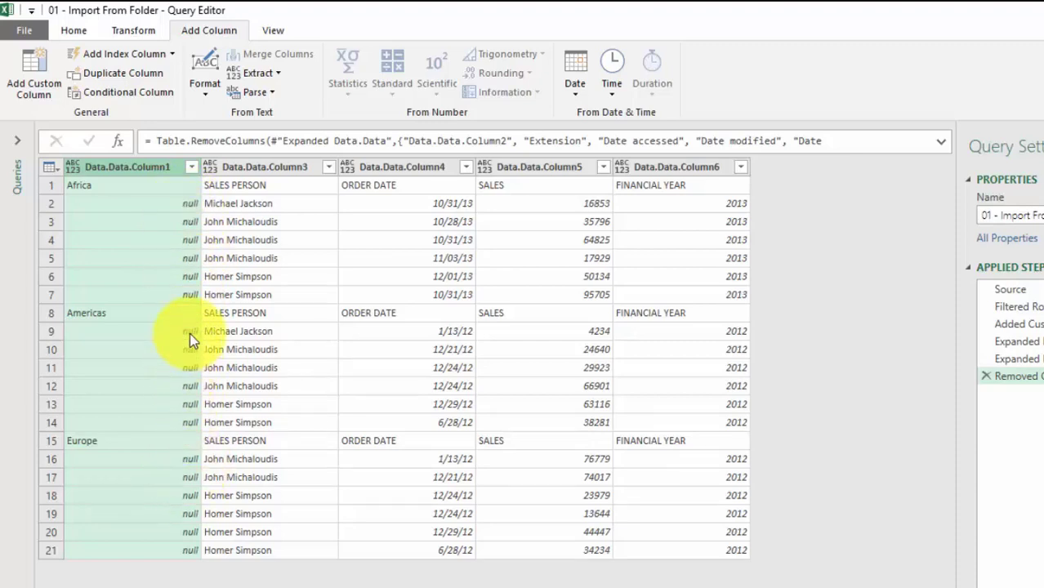
# - Fill the region names down over the null values in the Data.Data.Column1 column
pyautogui.click(78, 30)
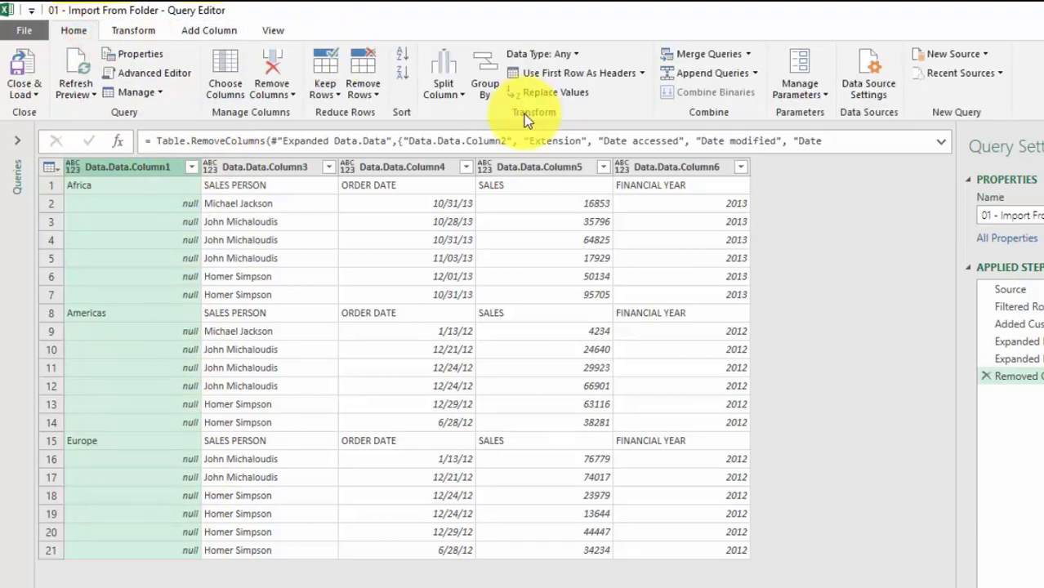
pyautogui.click(147, 29)
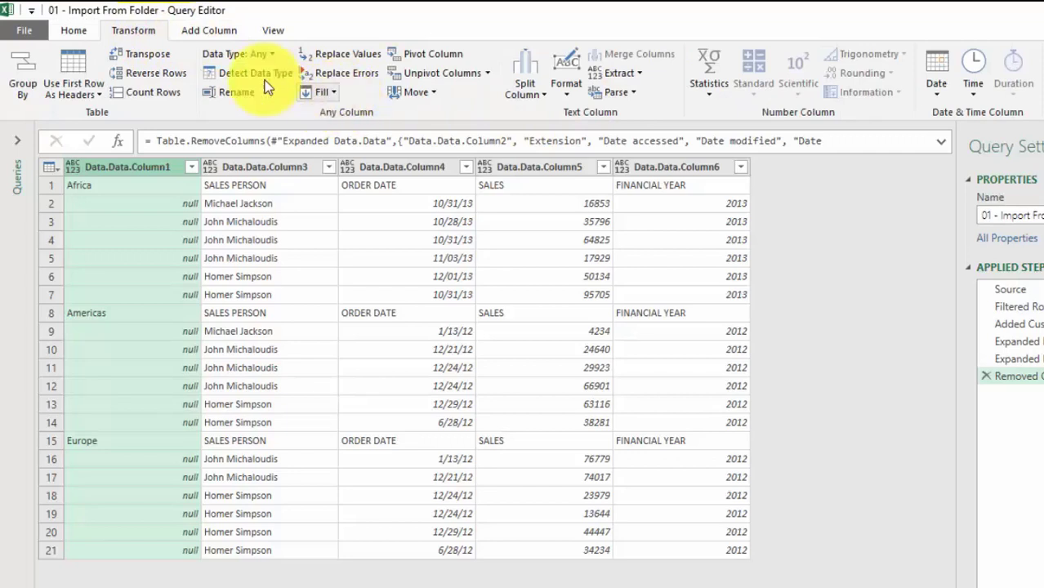
pyautogui.click(333, 94)
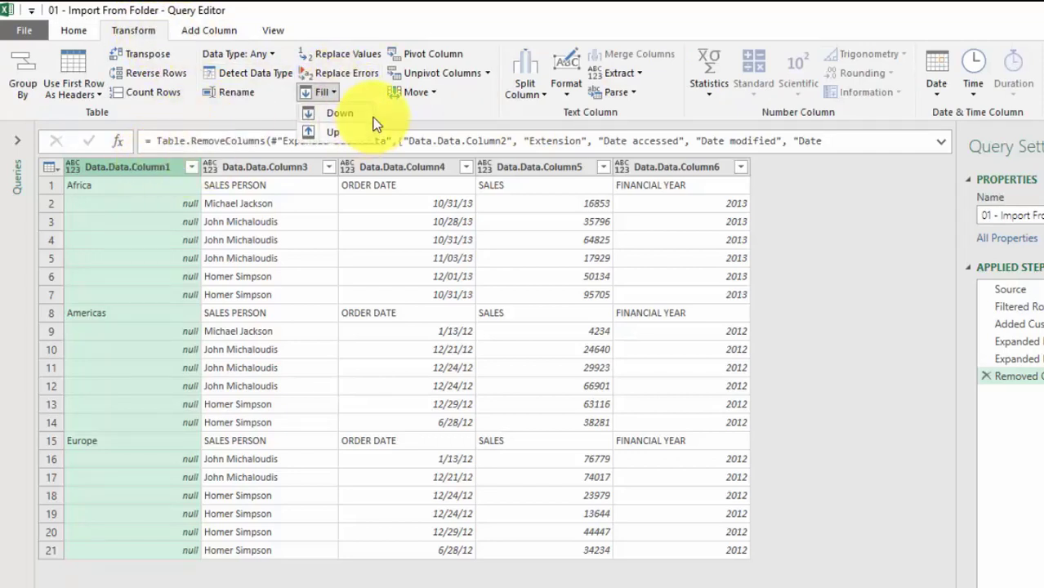
pyautogui.click(359, 123)
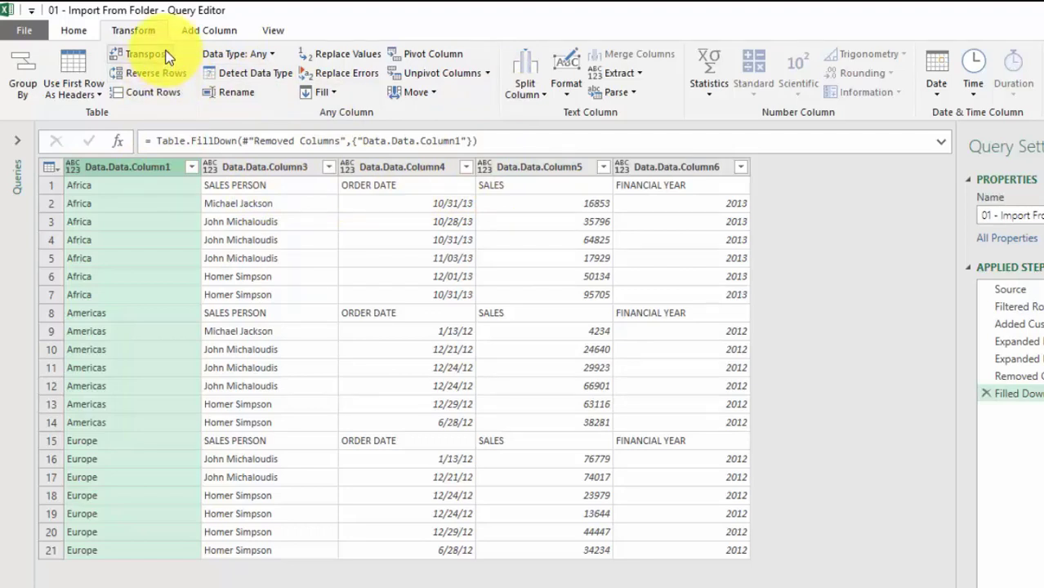
# - Use the first row as headers and rename the Africa column to SALES REGION
pyautogui.click(85, 65)
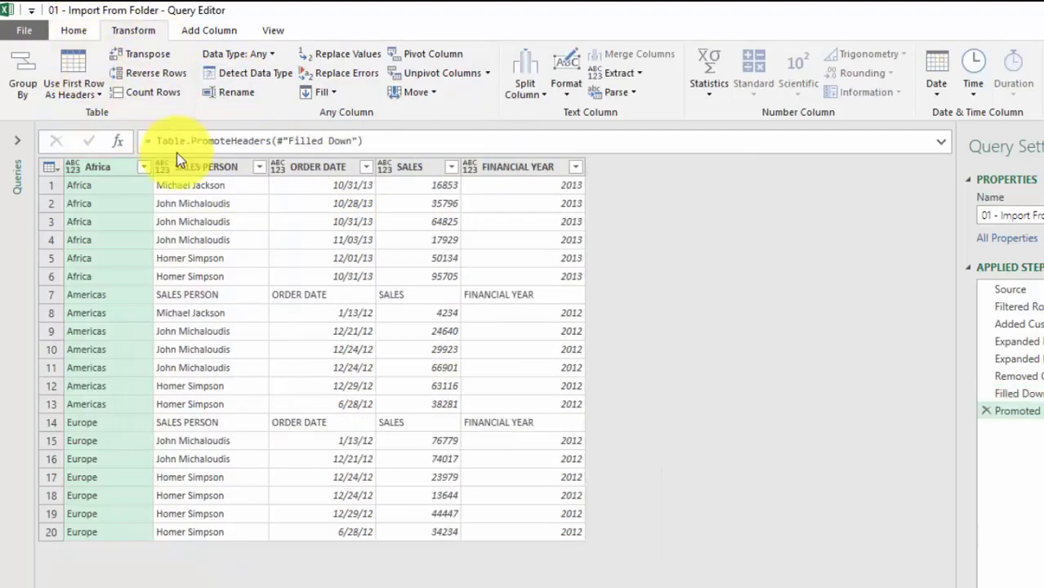
pyautogui.click(108, 167)
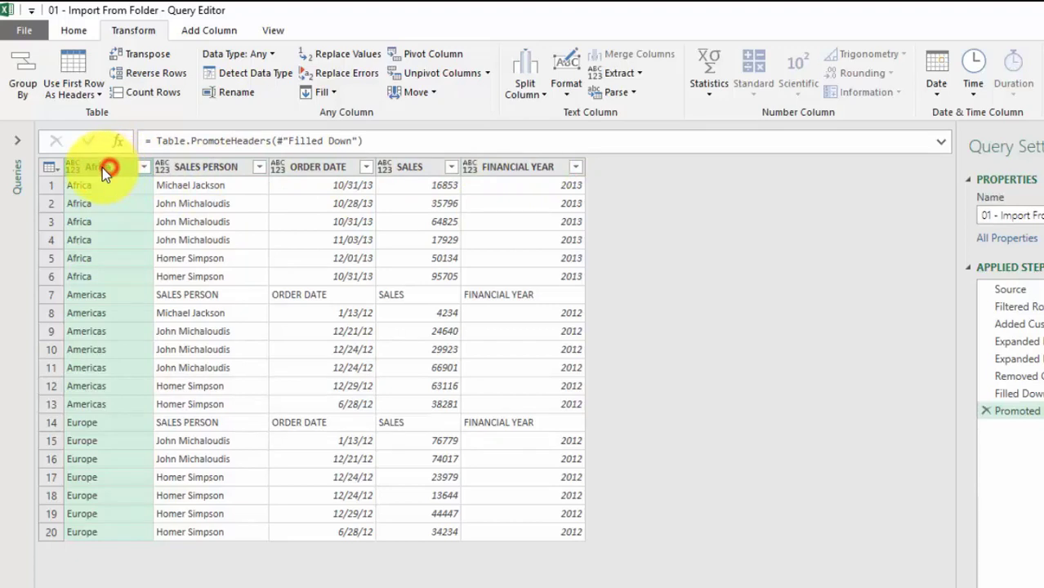
pyautogui.doubleClick(102, 168)
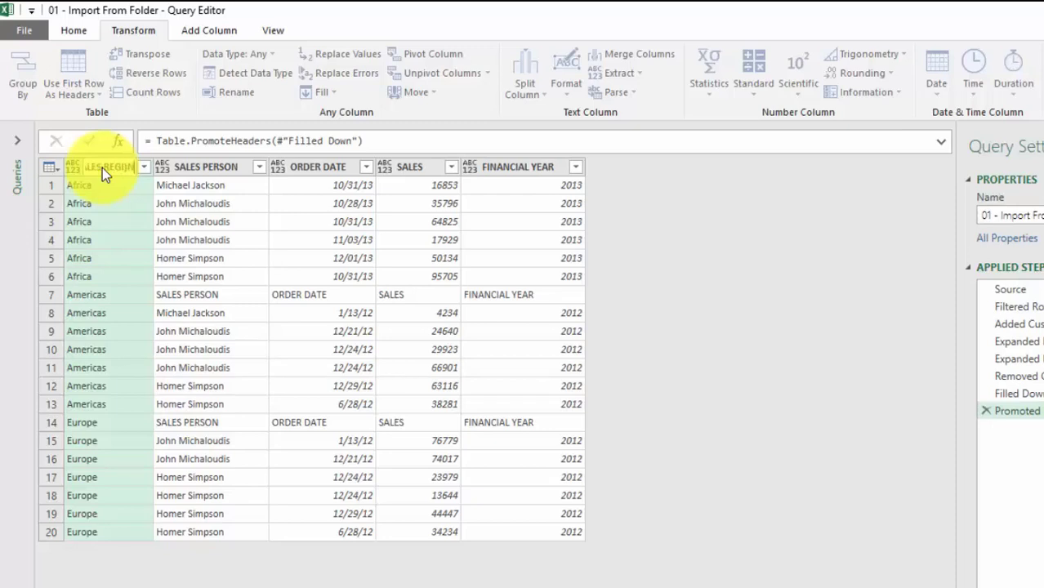
pyautogui.write('SALES REGION')
pyautogui.press('Return')
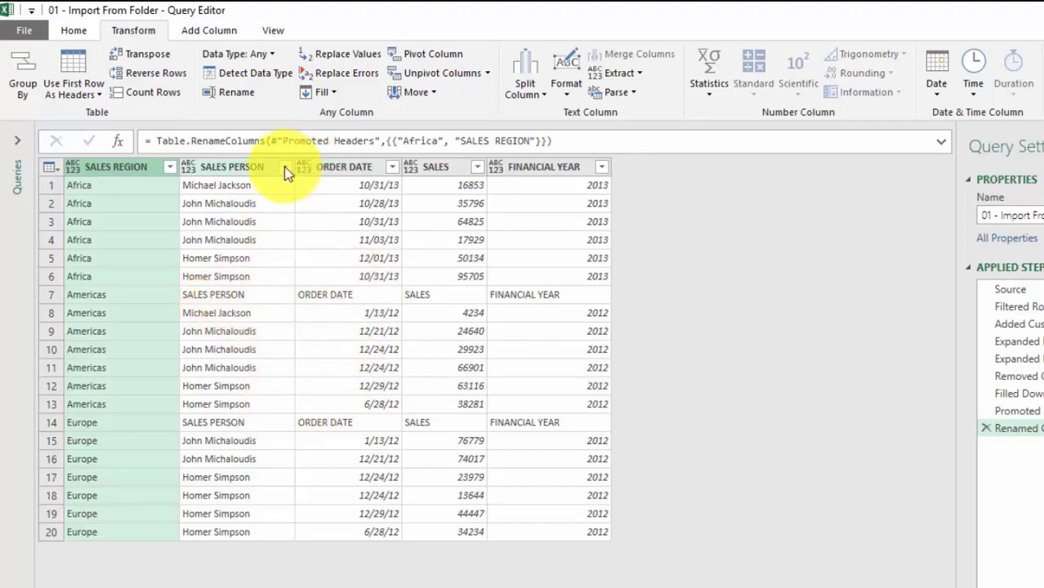
# - Filter the ORDER DATE column to exclude the repeated header rows with the value ORDER DATE
pyautogui.click(393, 166)
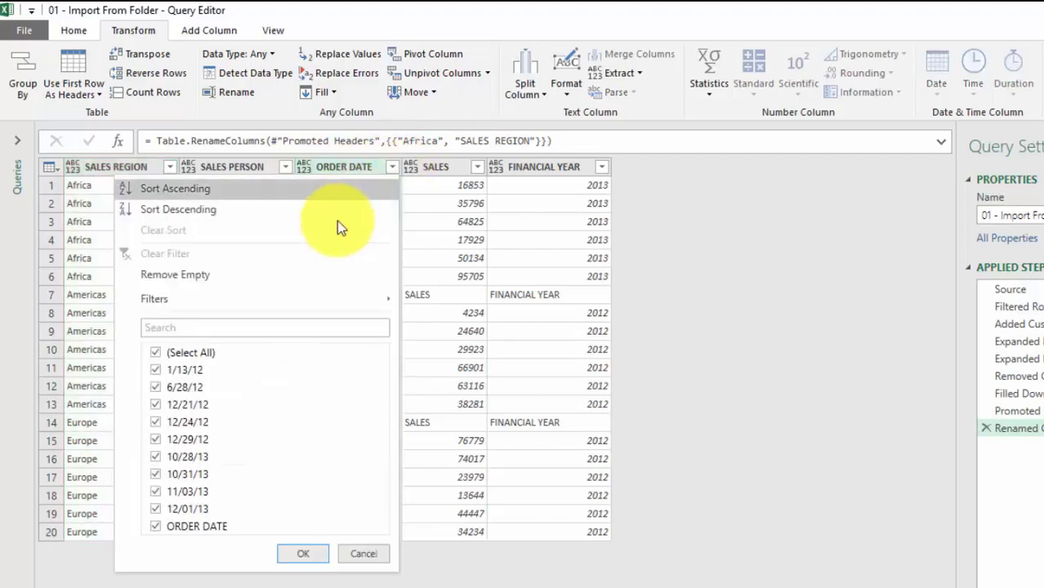
pyautogui.click(155, 526)
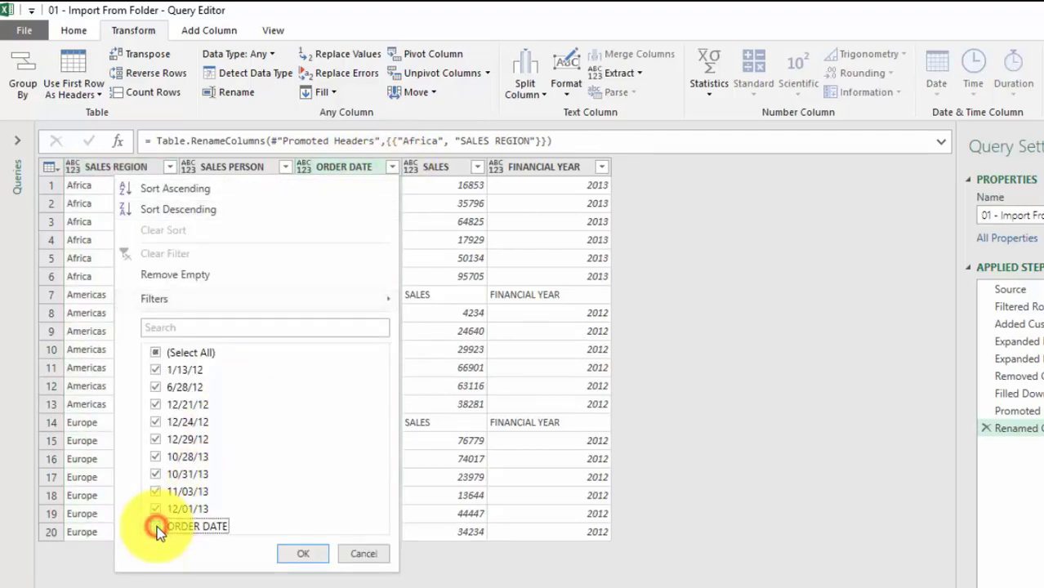
pyautogui.click(311, 556)
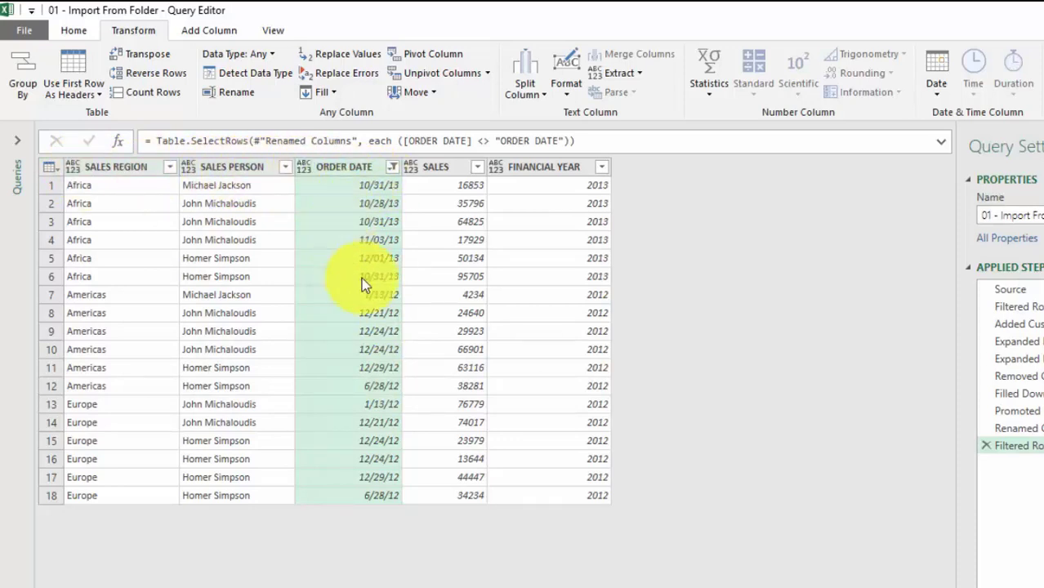
# - Set the data types of the ORDER DATE column to Date, SALES to Currency and FINANCIAL YEAR to Whole Number
pyautogui.click(303, 168)
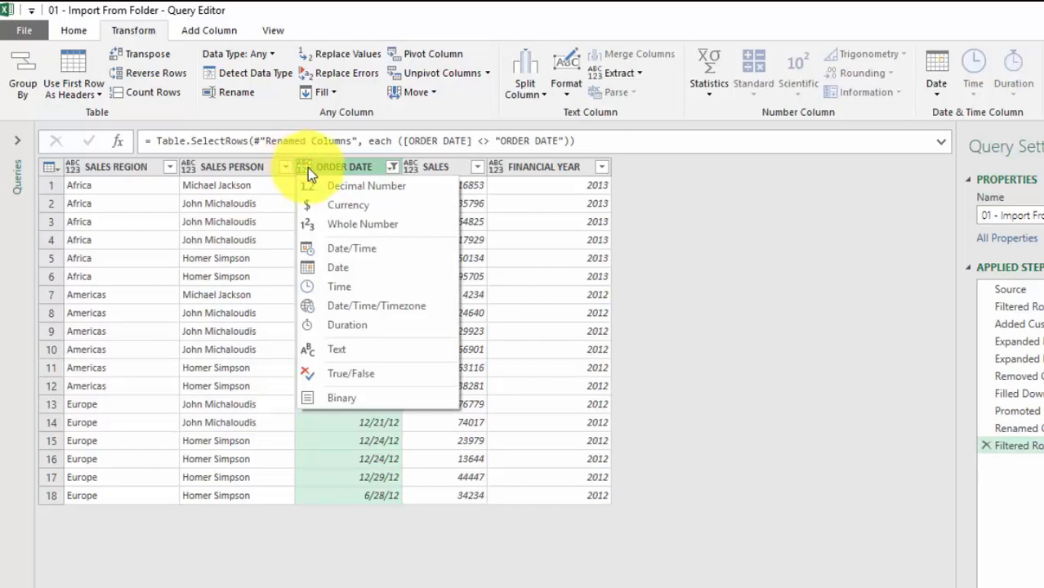
pyautogui.click(360, 268)
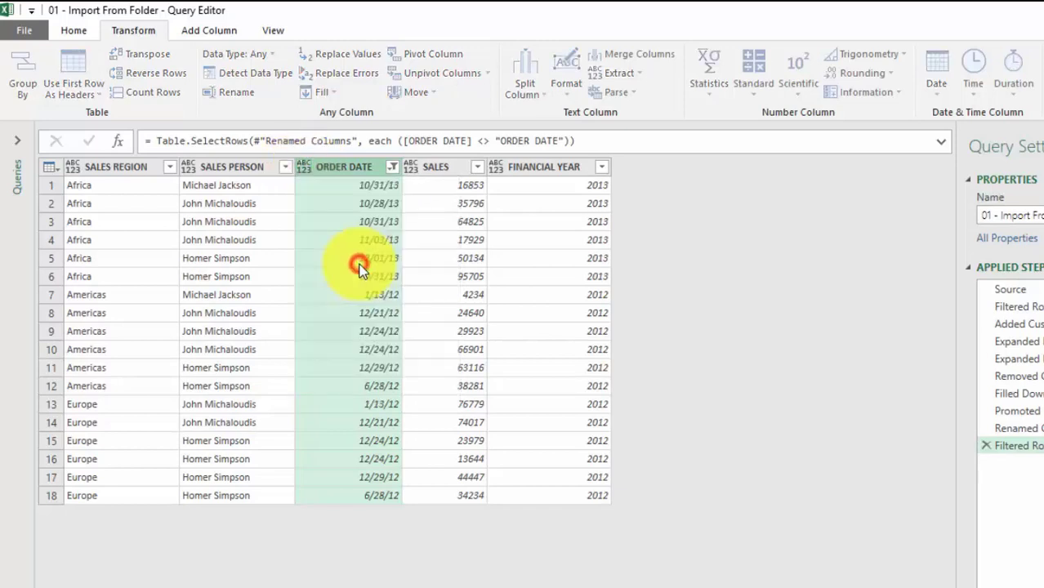
pyautogui.click(408, 168)
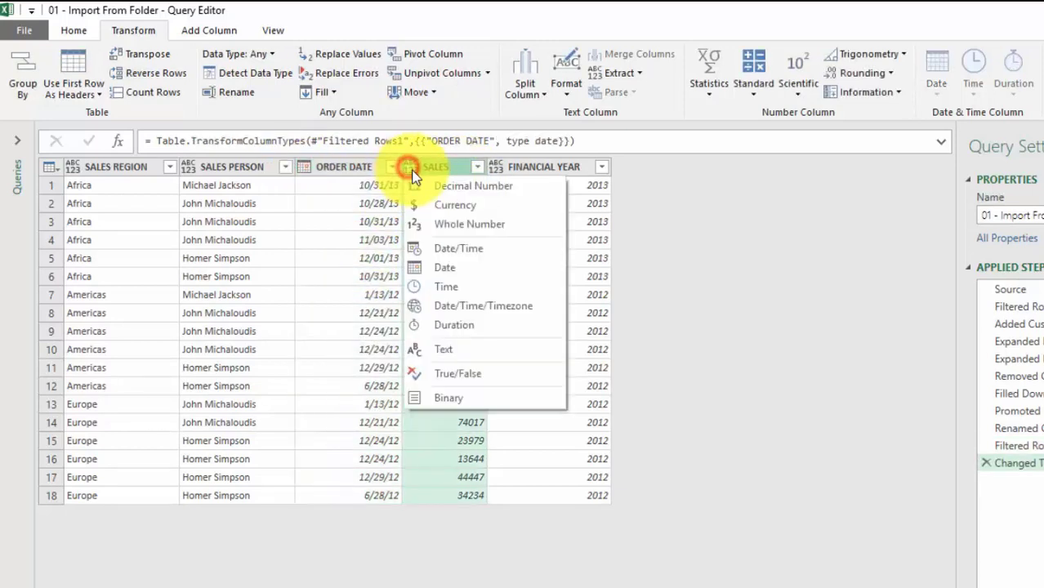
pyautogui.click(485, 205)
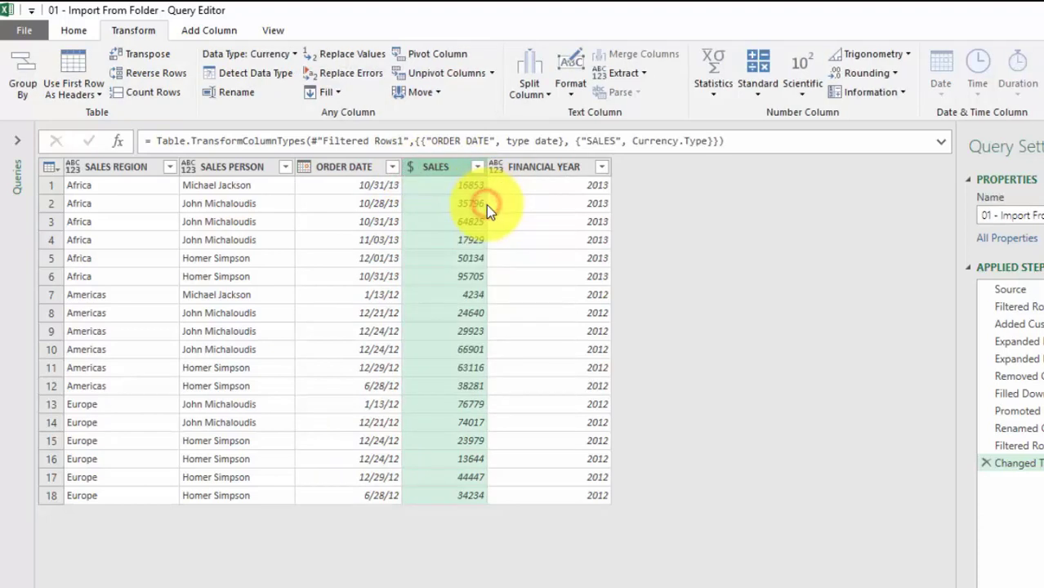
pyautogui.click(495, 167)
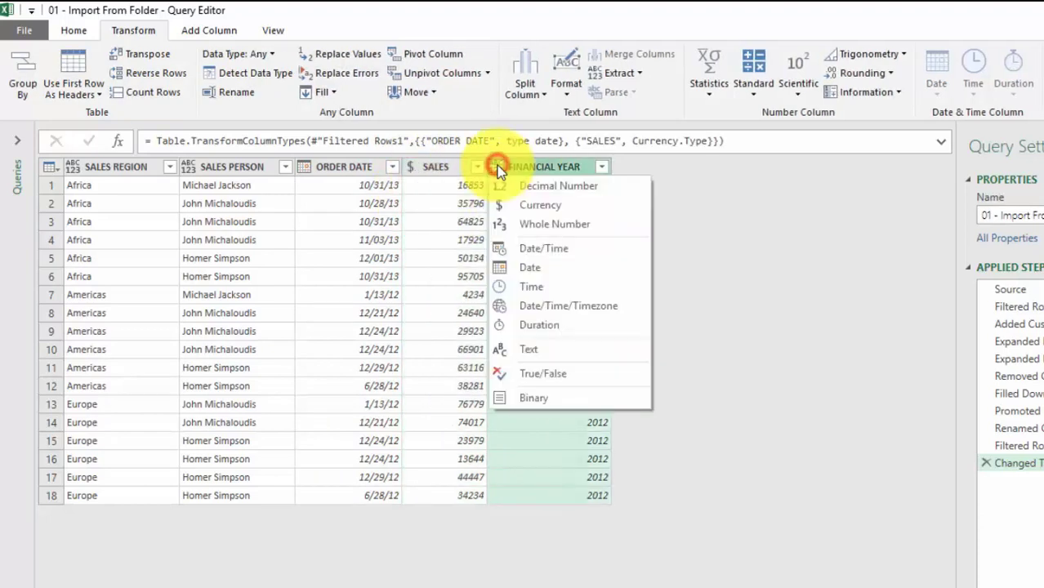
pyautogui.click(571, 225)
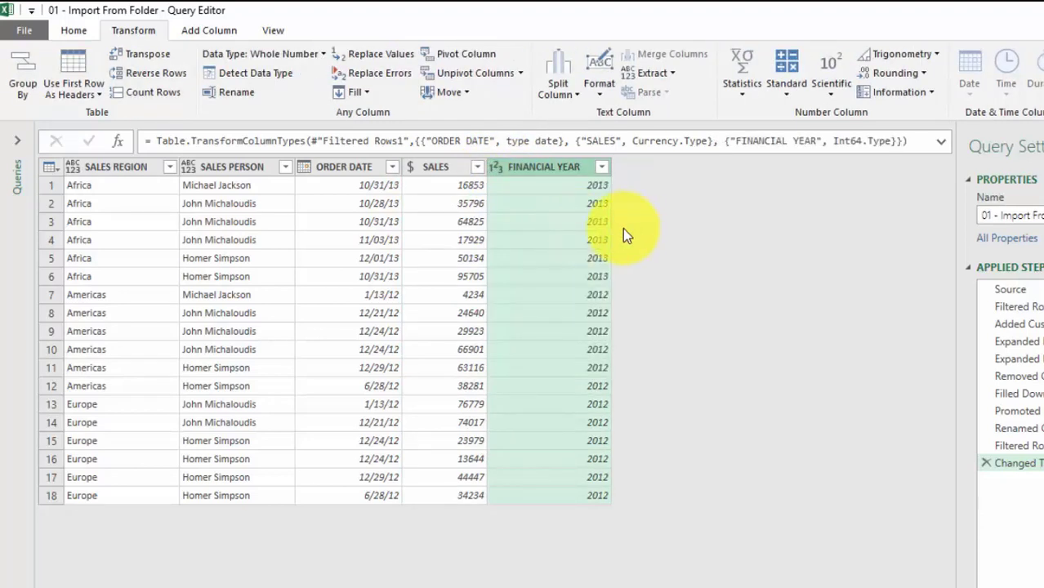
# - Set the data type of the SALES PERSON and SALES REGION columns to Text
pyautogui.click(189, 167)
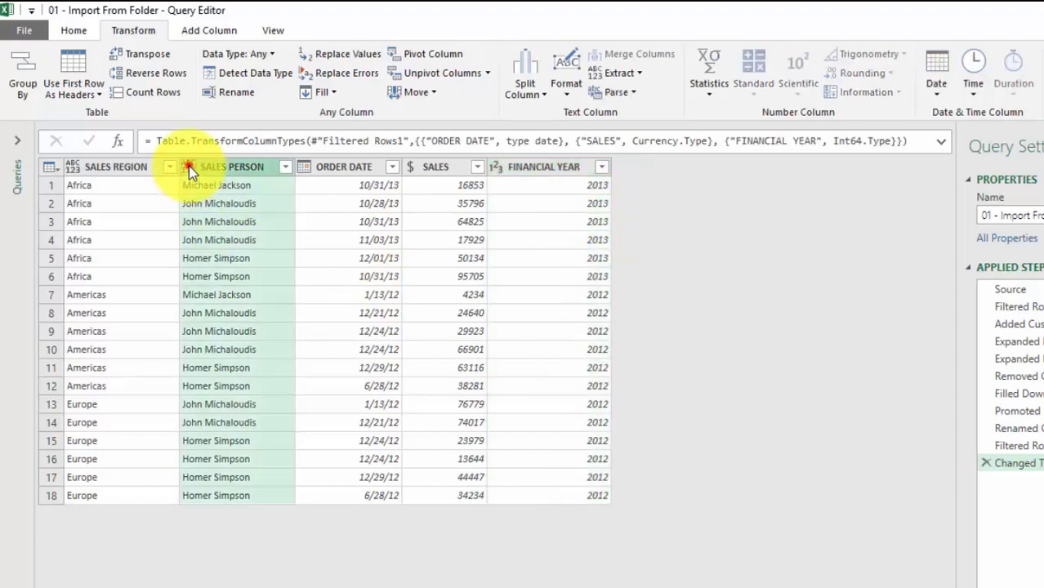
pyautogui.click(189, 166)
pyautogui.click(254, 350)
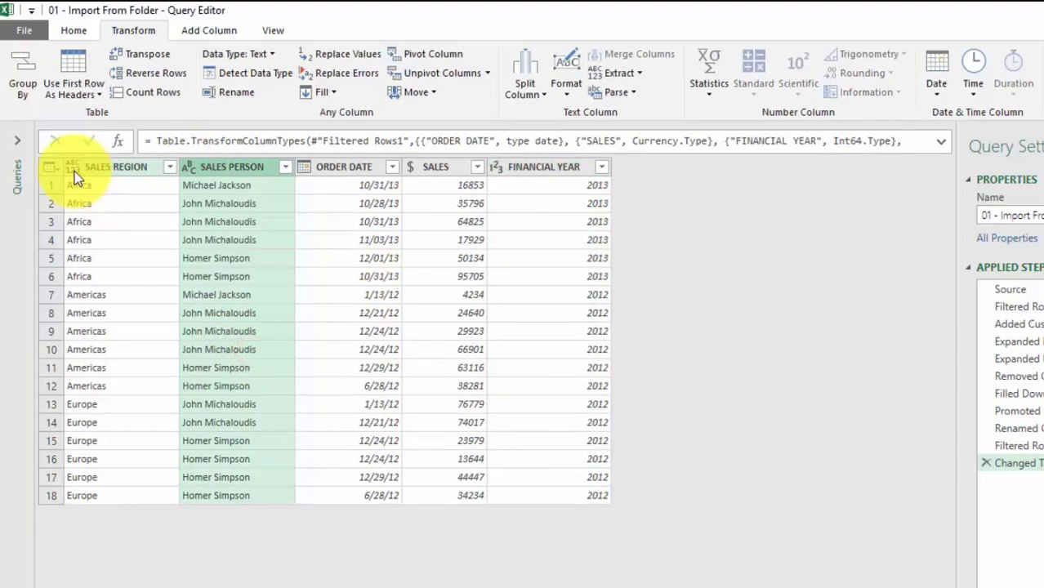
pyautogui.click(74, 171)
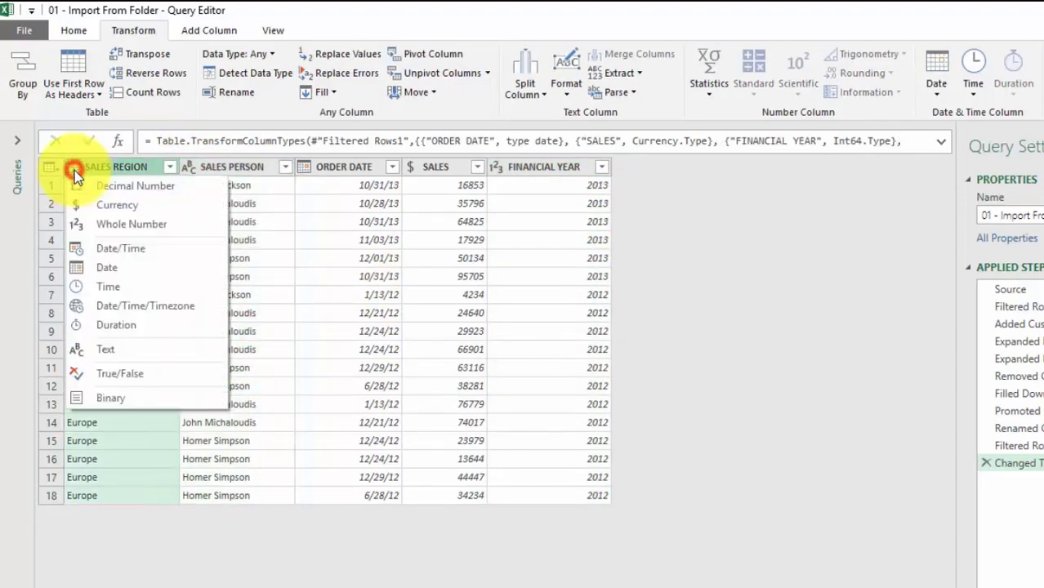
pyautogui.click(122, 350)
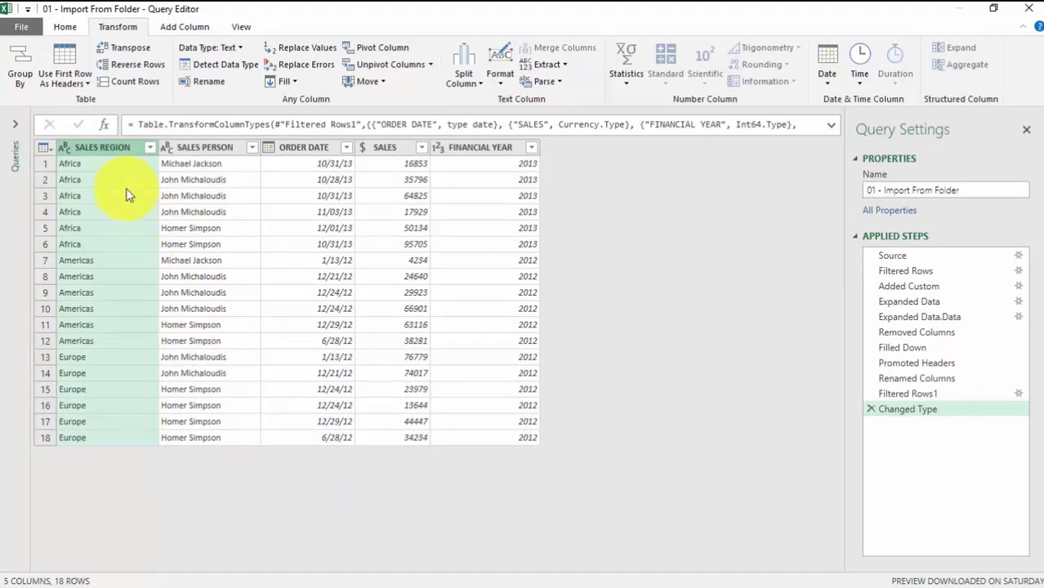
# - Close the query editor and load the combined query into the Excel workbook
pyautogui.click(65, 28)
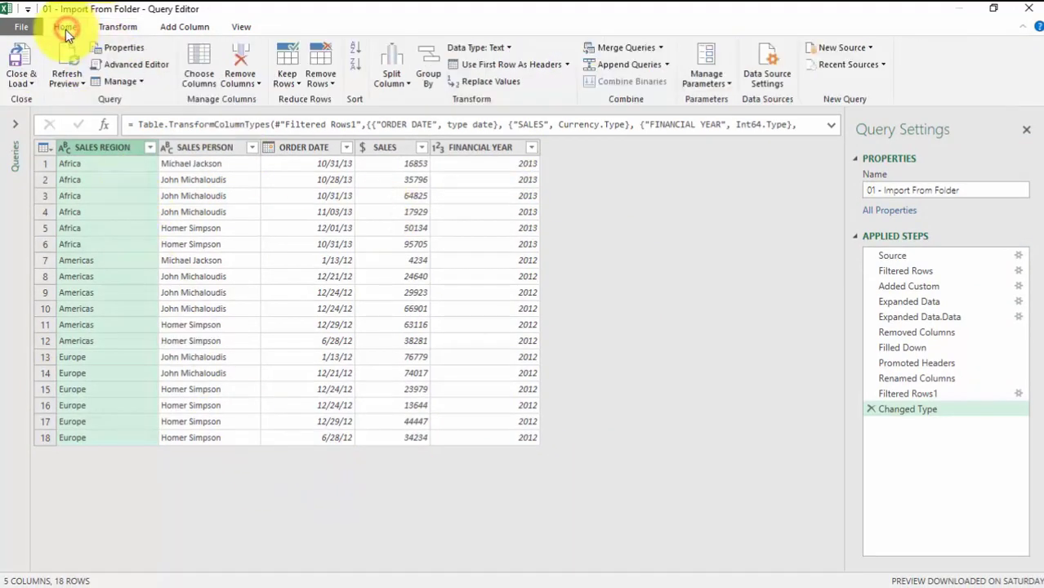
pyautogui.click(21, 60)
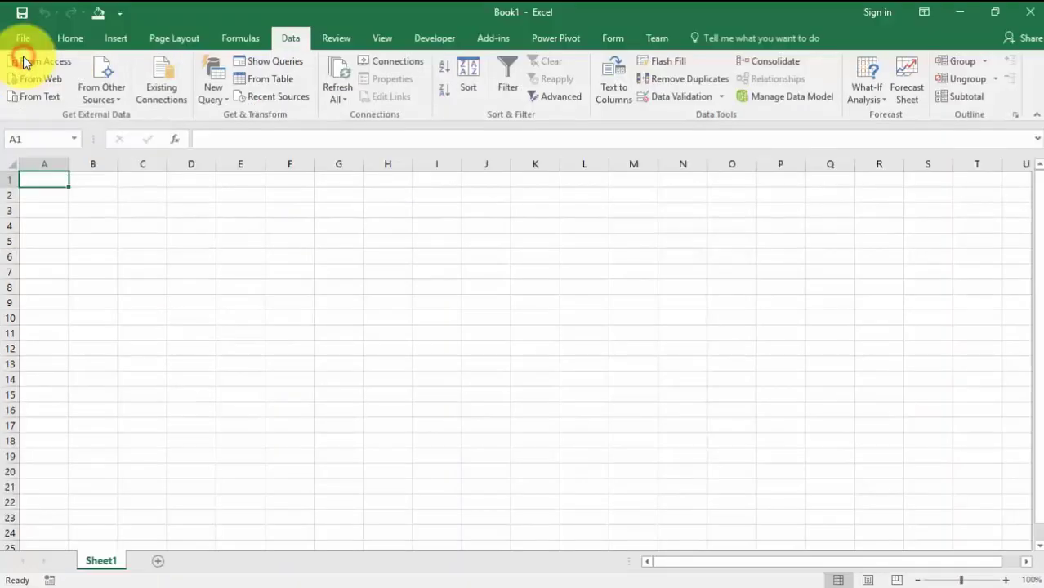